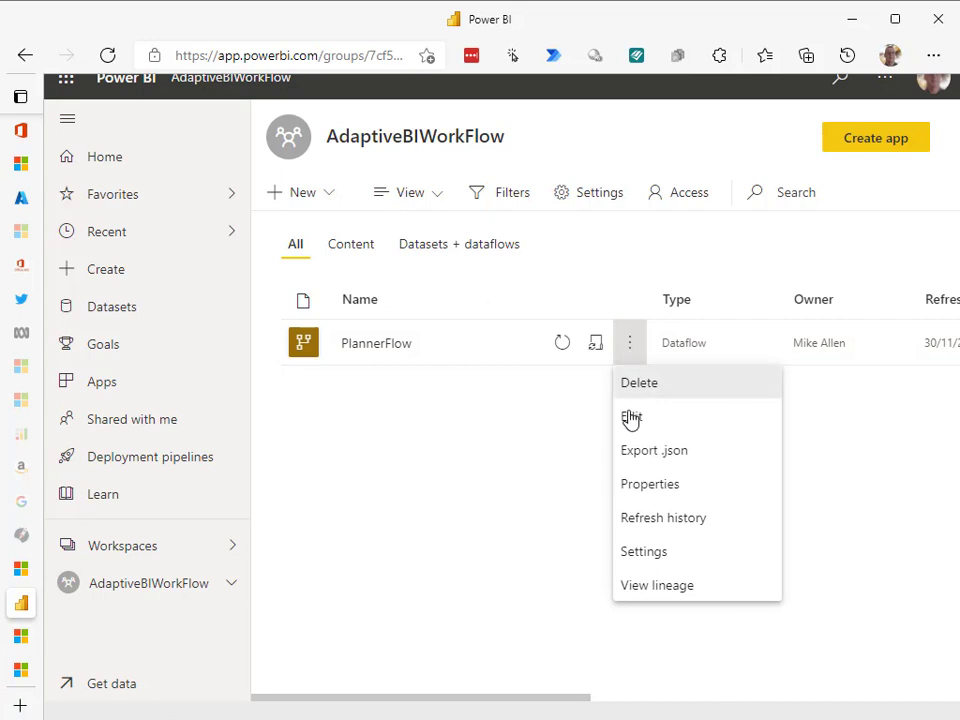
Step: Open the PlannerFlow dataflow for editing and show the Calendar table's query script with the query settings collapsed
click(630, 420)
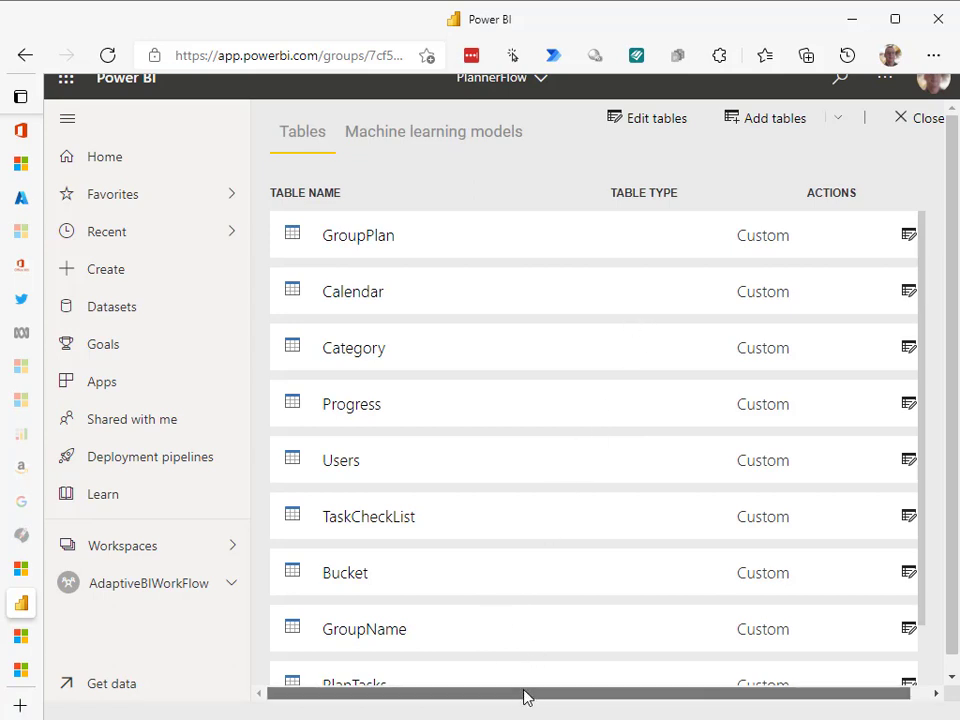
drag(525, 696, 564, 699)
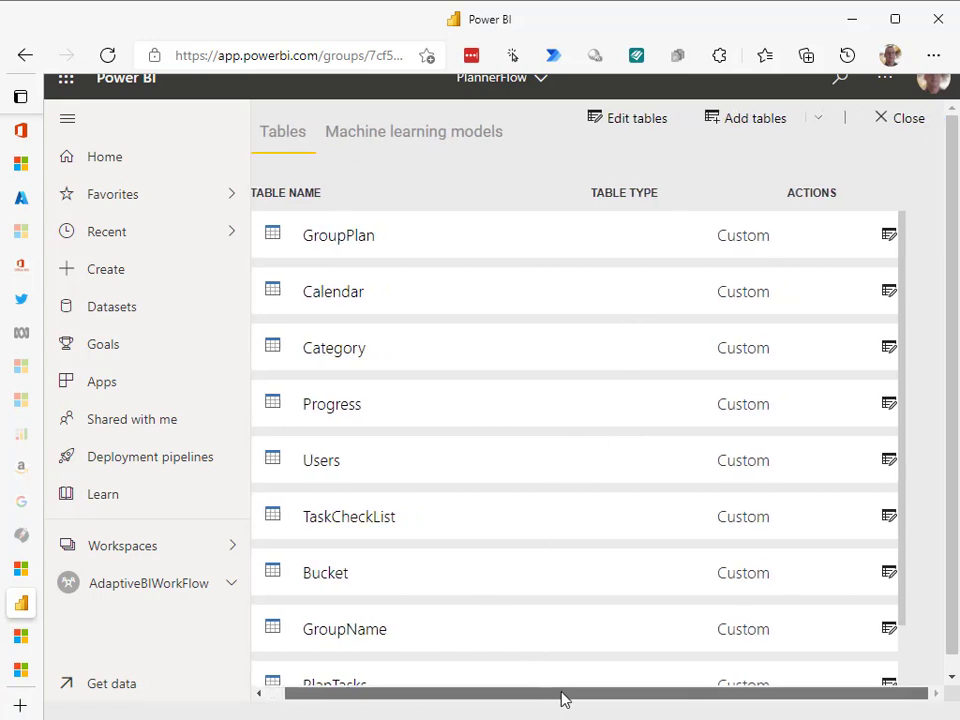
click(889, 293)
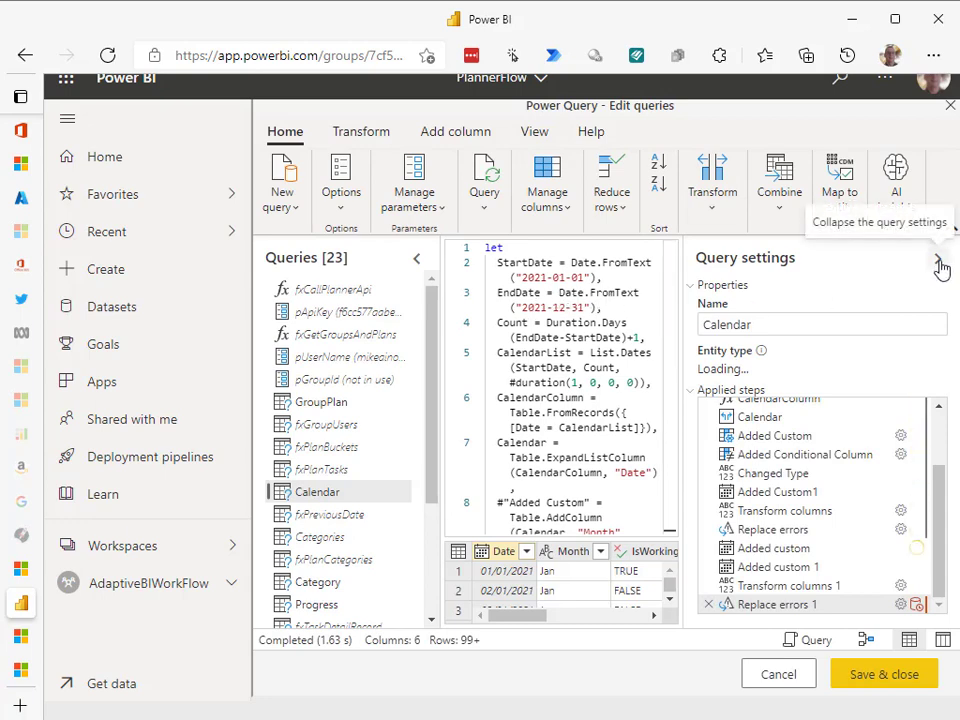
click(940, 262)
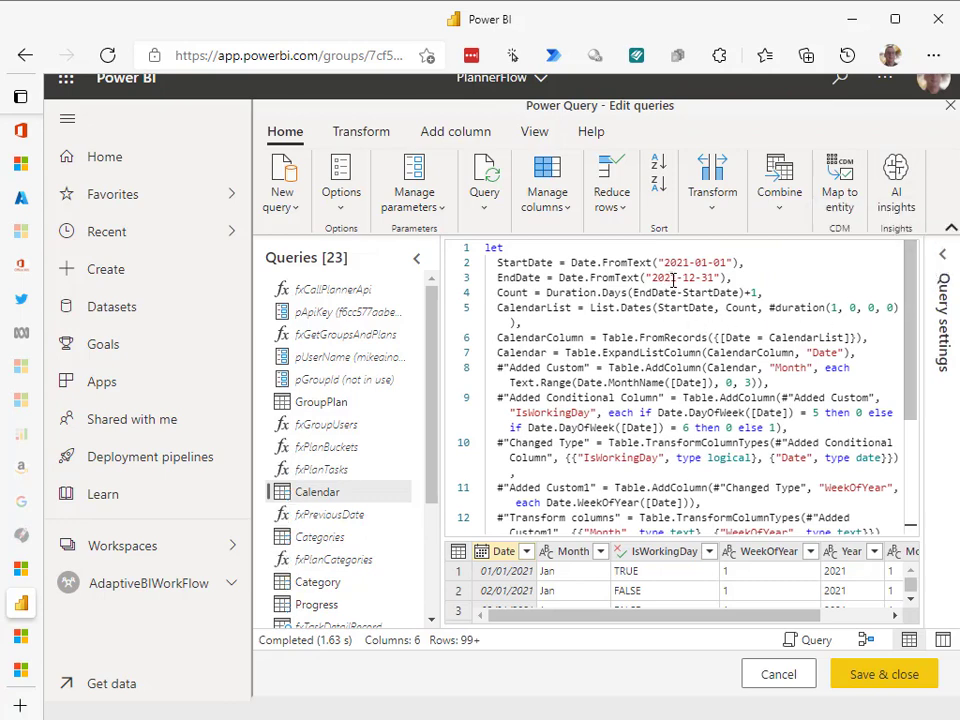
Step: Set the EndDate in the Calendar query to 2022-12-31, then save and close the query editor
click(676, 279)
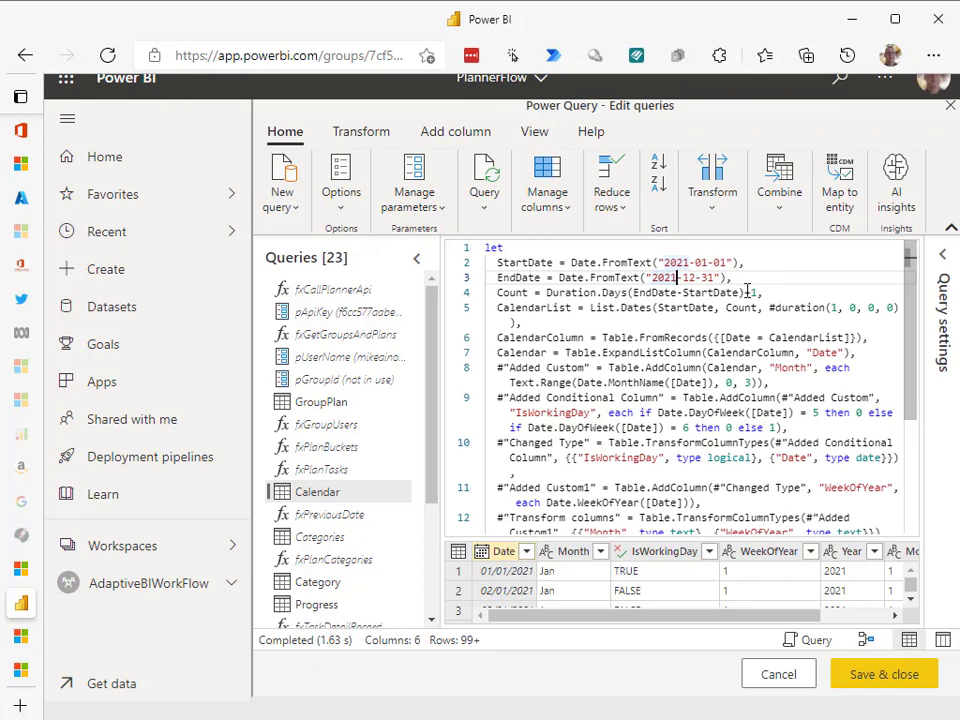
key(BackSpace)
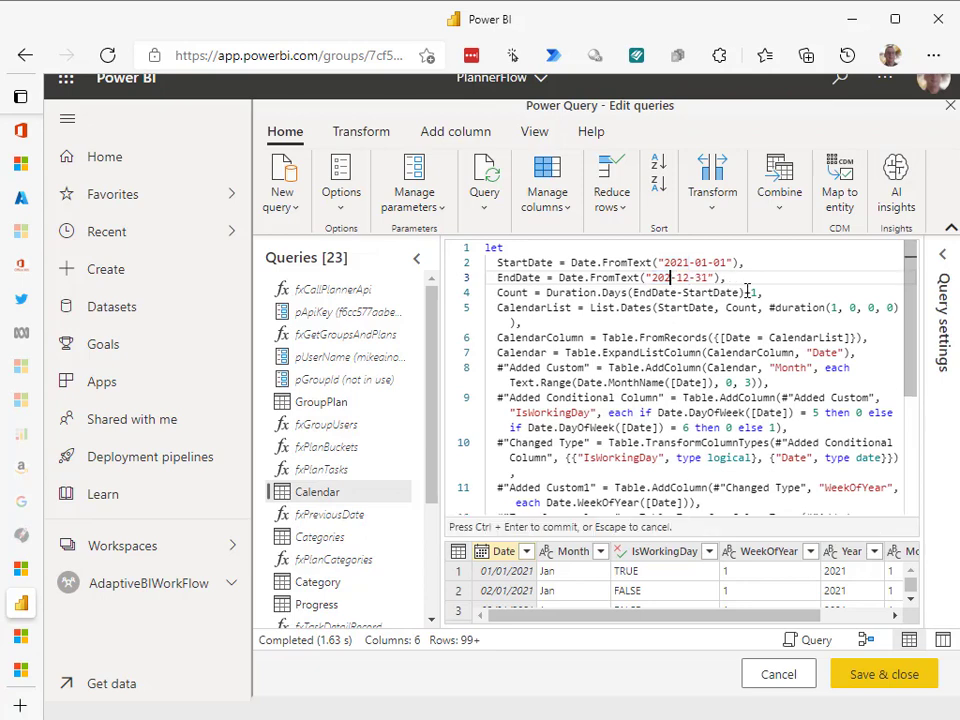
text(2)
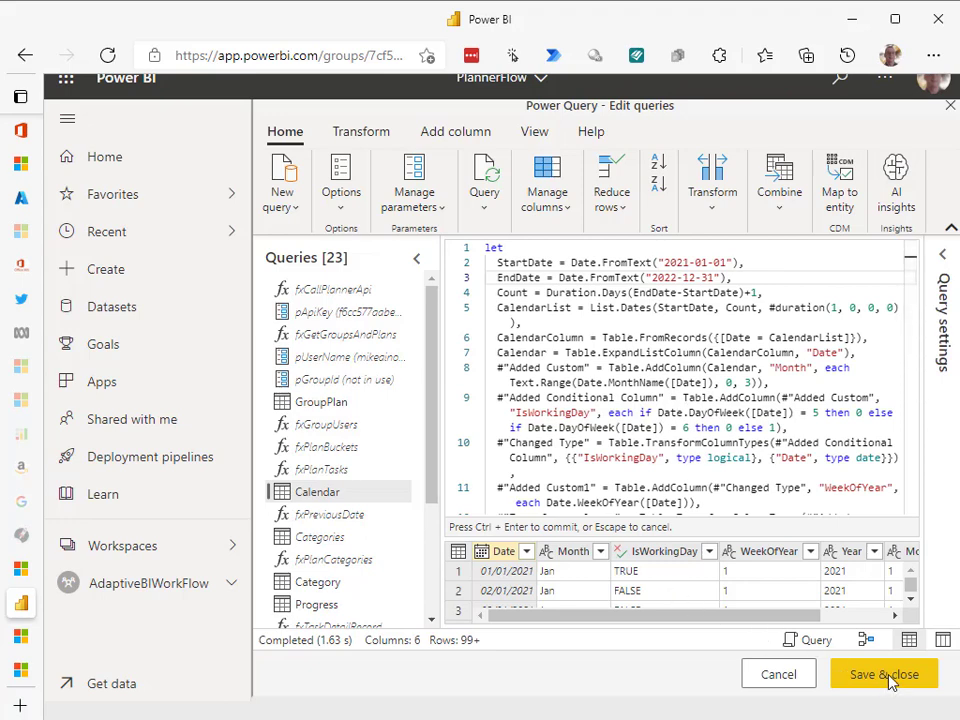
click(890, 679)
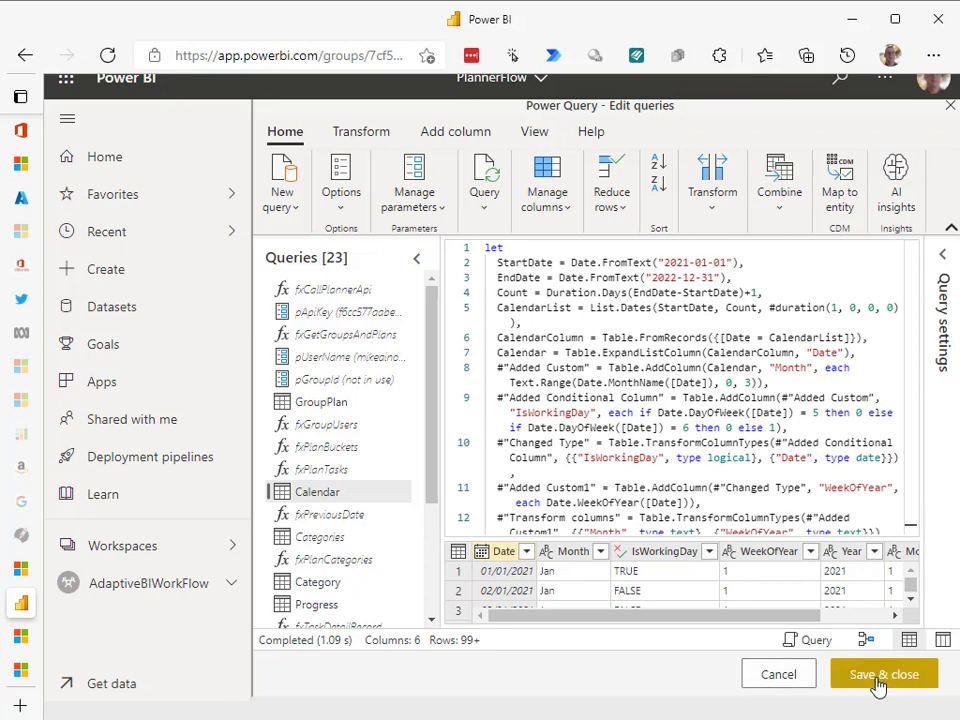
click(877, 685)
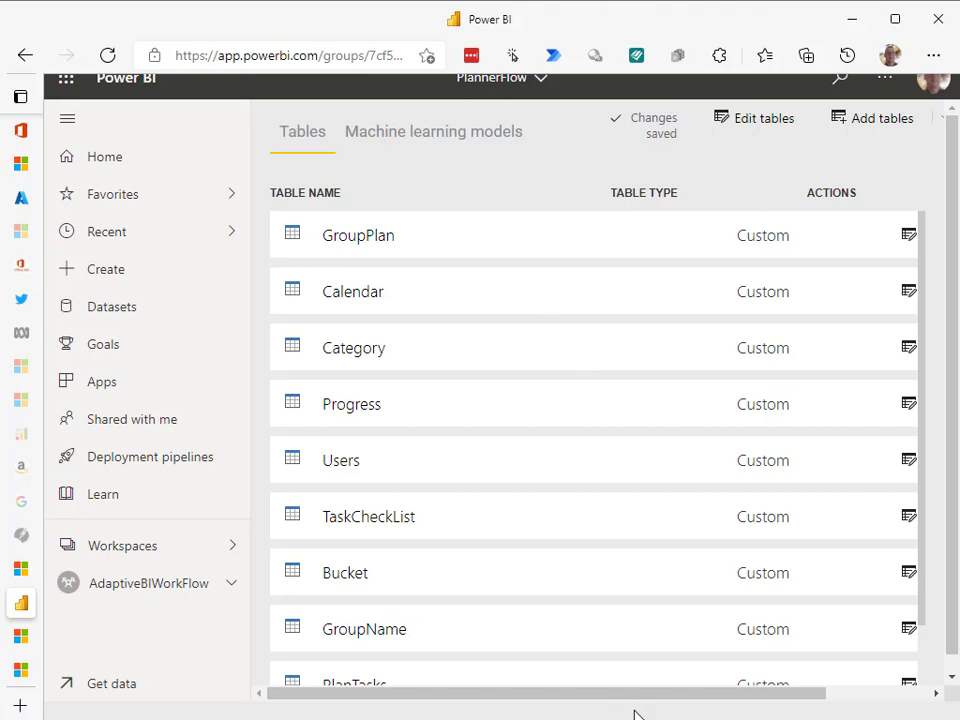
Step: Close the PlannerFlow dataflow and refresh it from the AdaptiveBIWorkFlow workspace
drag(634, 696, 771, 707)
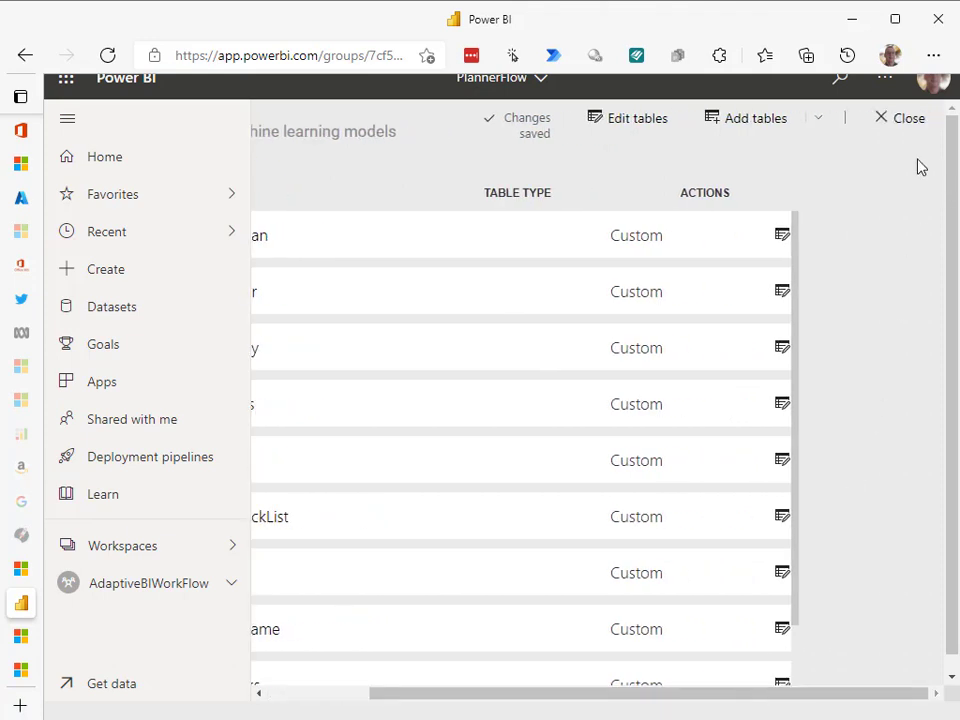
click(891, 119)
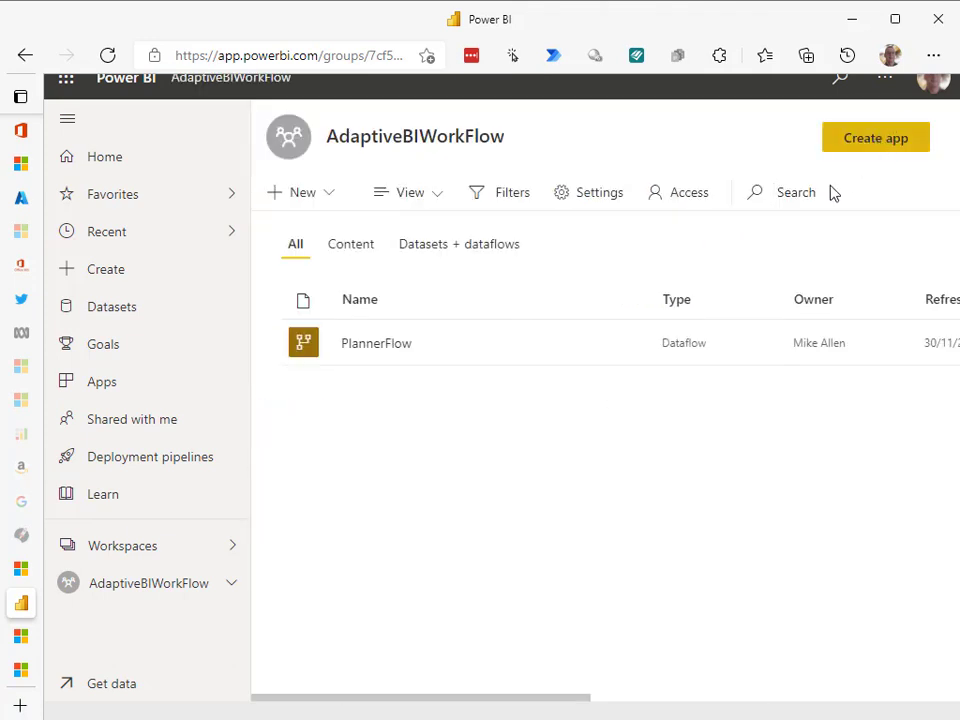
mouse_move(611, 366)
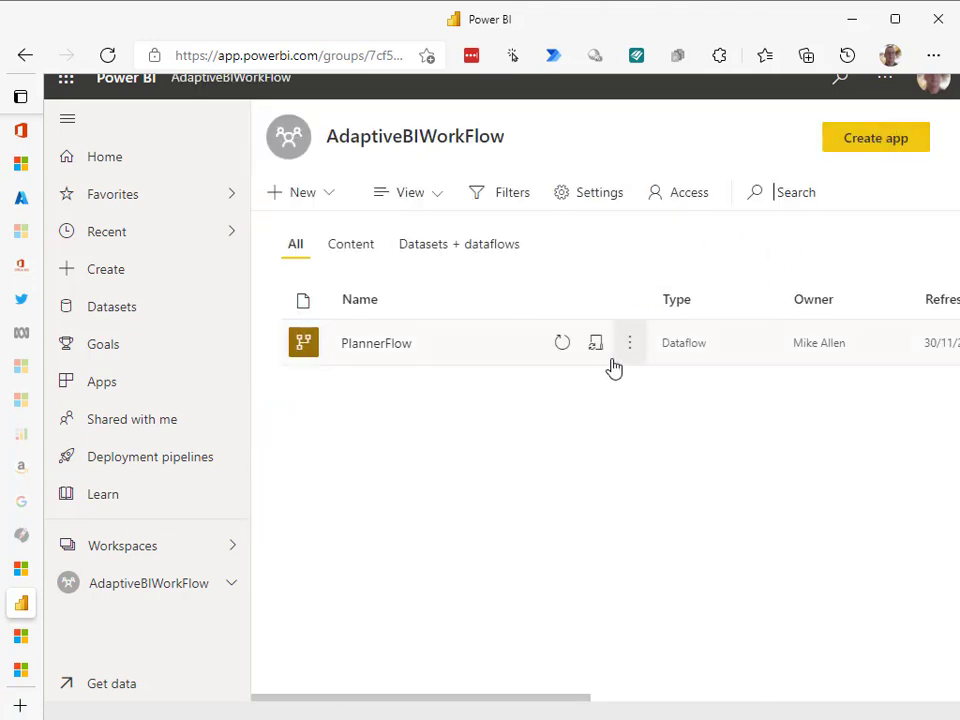
click(560, 352)
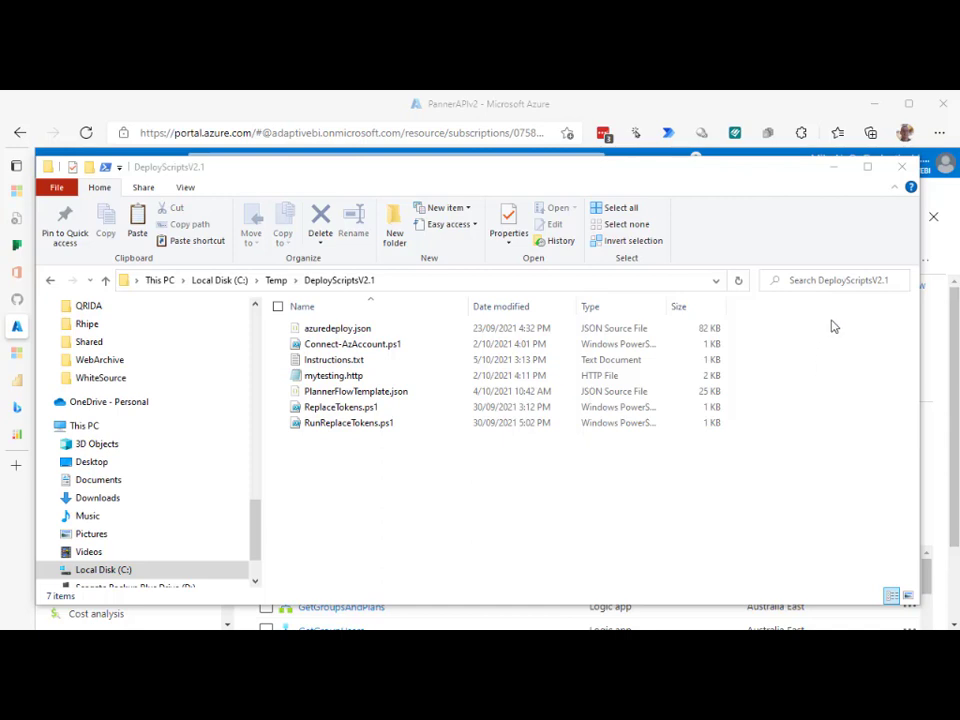
Step: Switch to the Azure portal and open the APIs of the PlannerAPI89 service in the PannerAPIv2 resource group
click(838, 167)
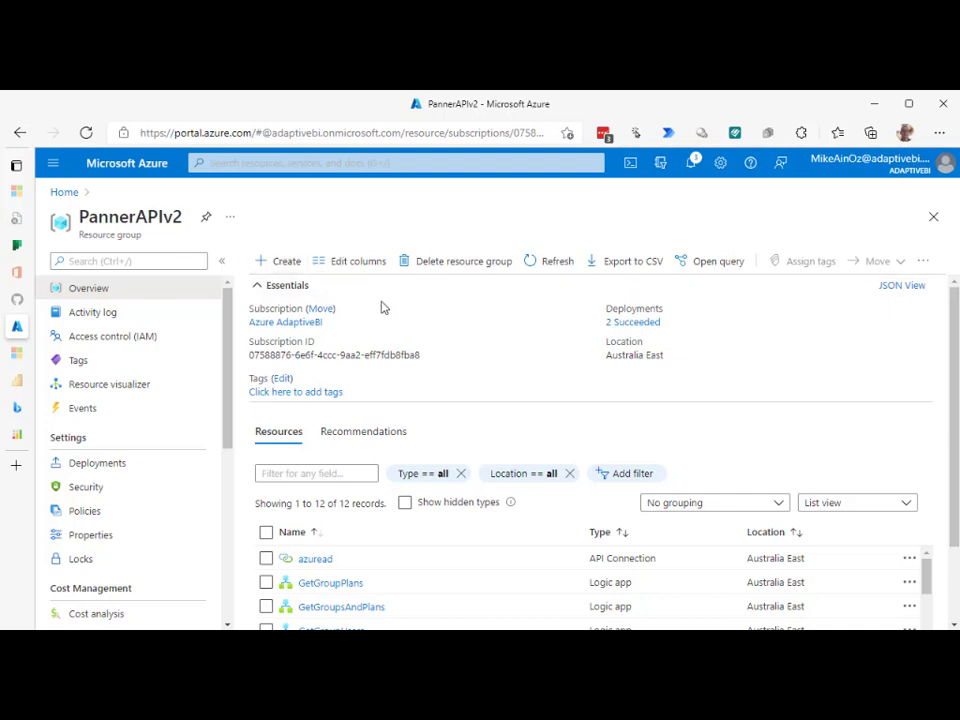
scroll(381, 303, down, 2)
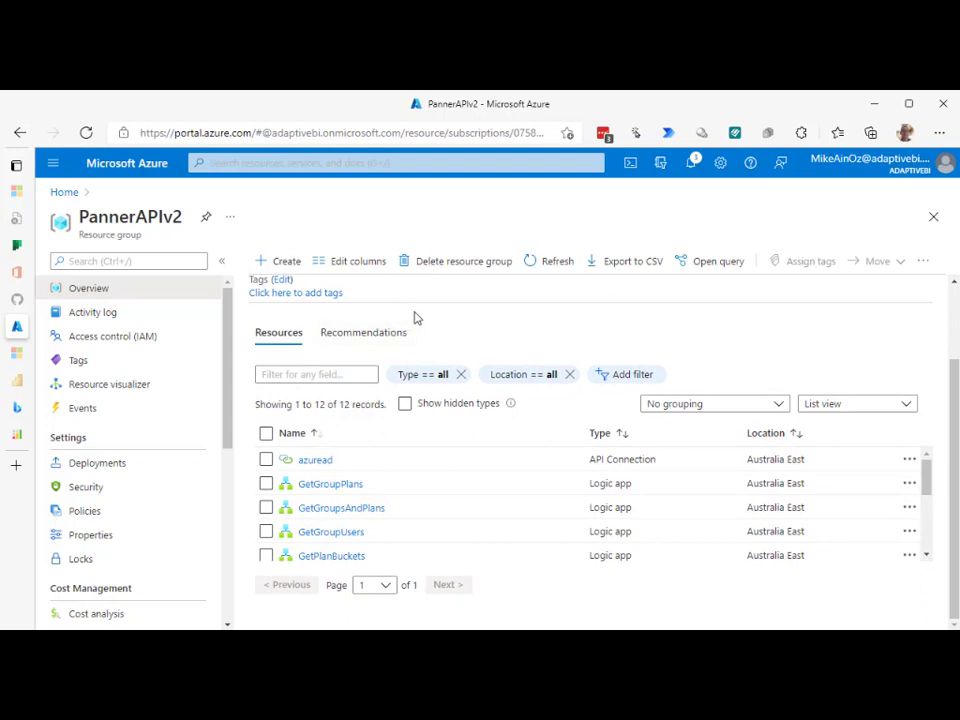
drag(930, 483, 926, 541)
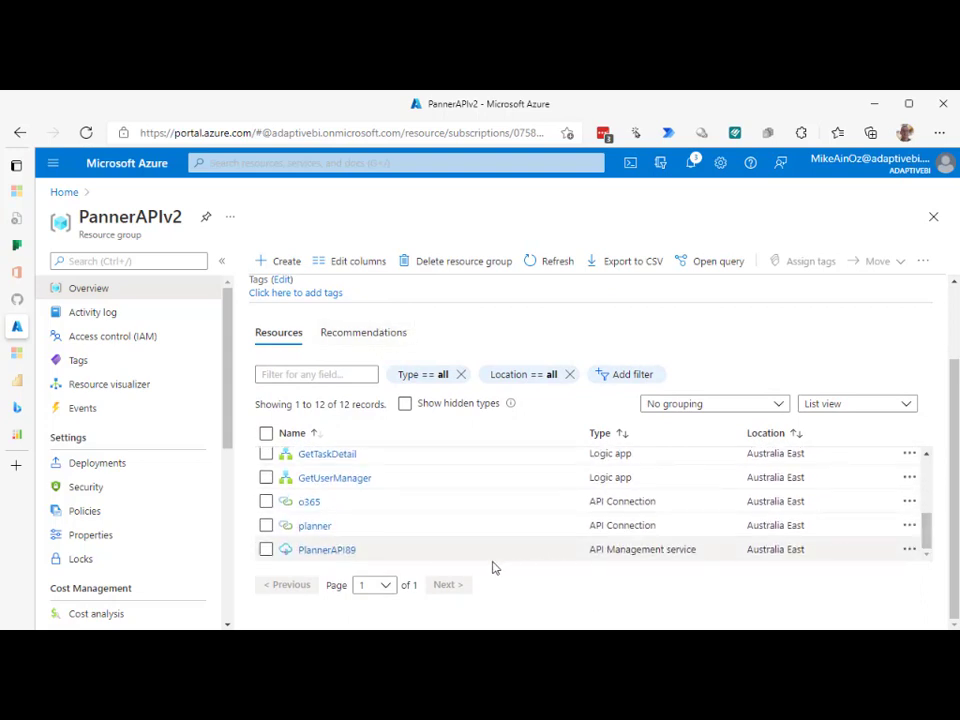
mouse_move(329, 558)
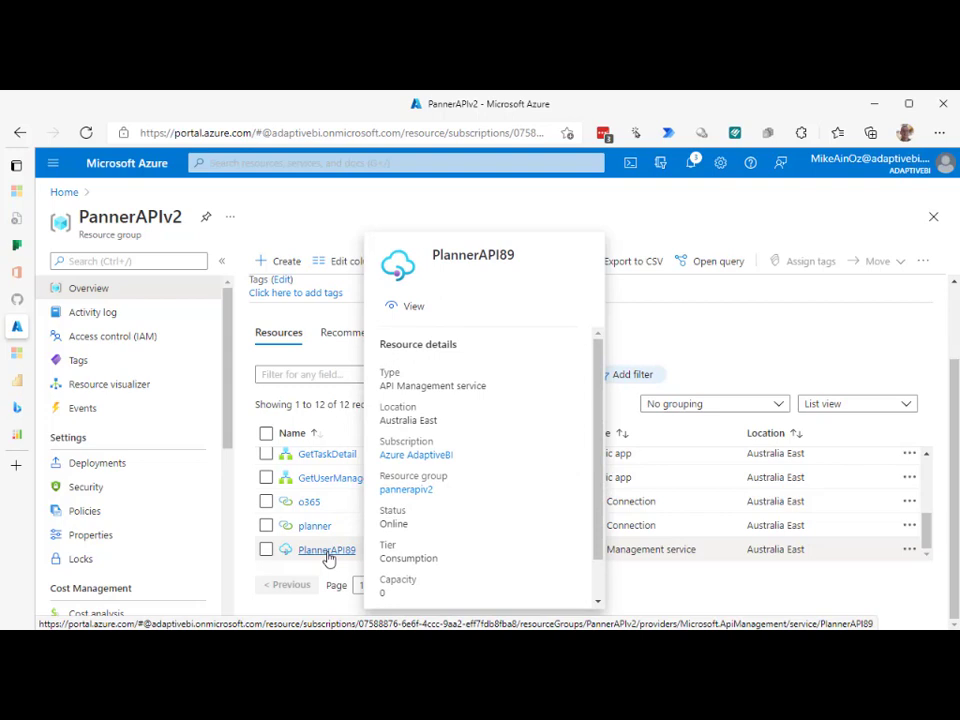
click(337, 551)
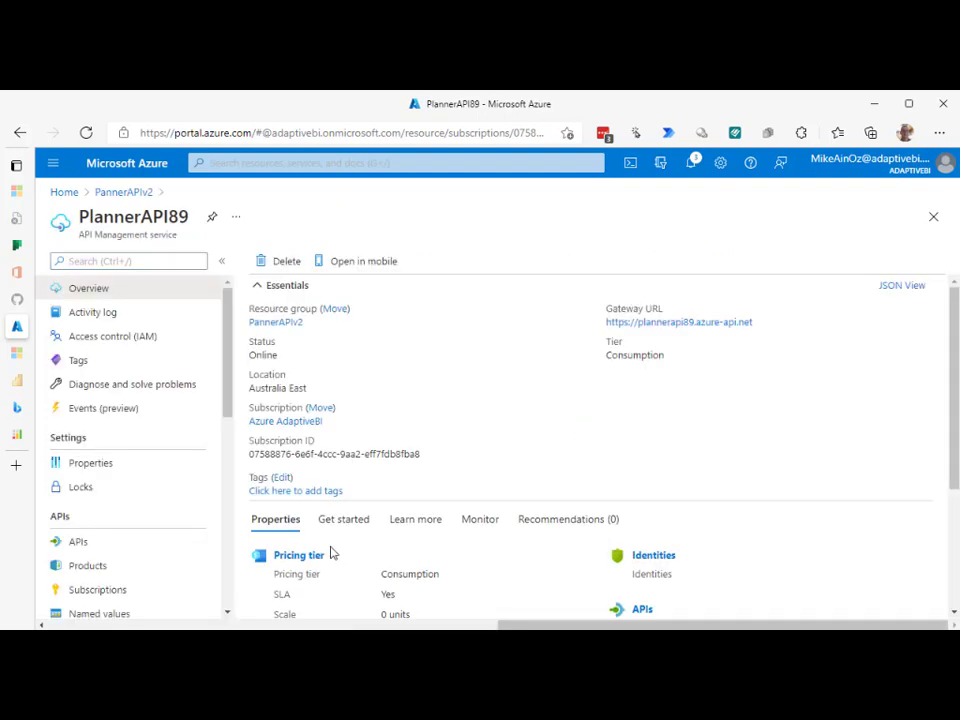
click(79, 545)
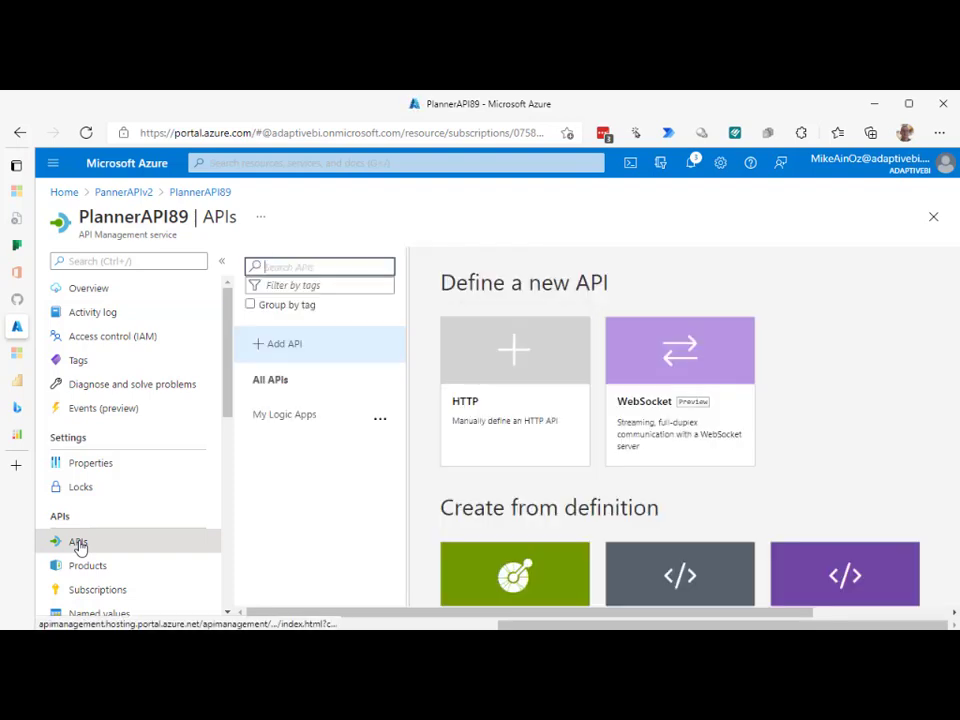
Step: Review the operations of the My Logic Apps API and delete that API from PlannerAPI89
click(380, 423)
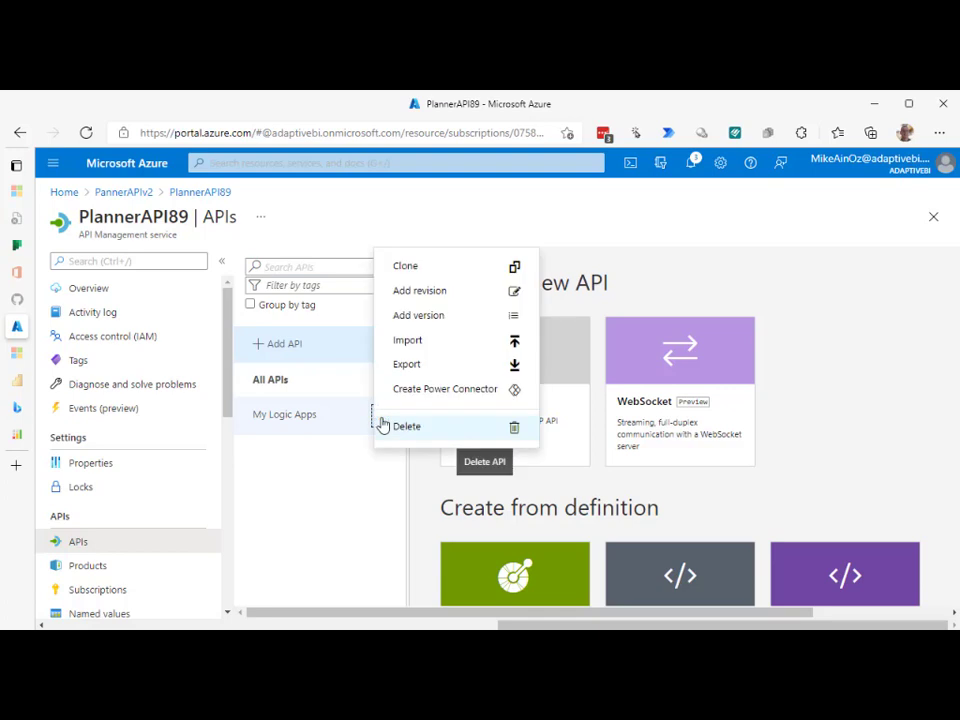
click(300, 422)
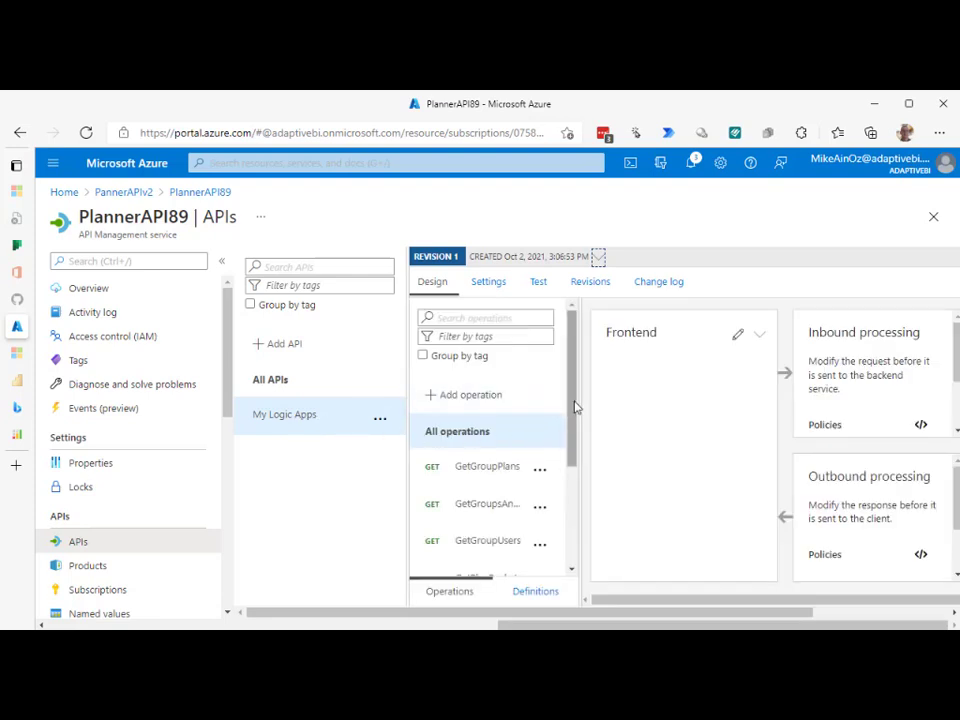
drag(572, 405, 570, 450)
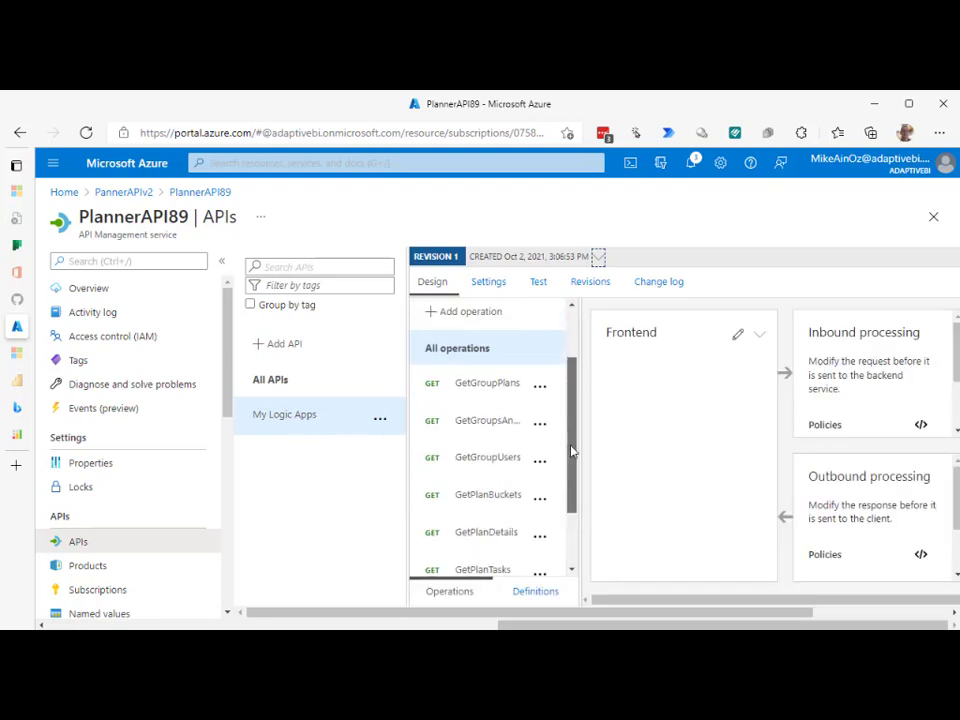
click(379, 424)
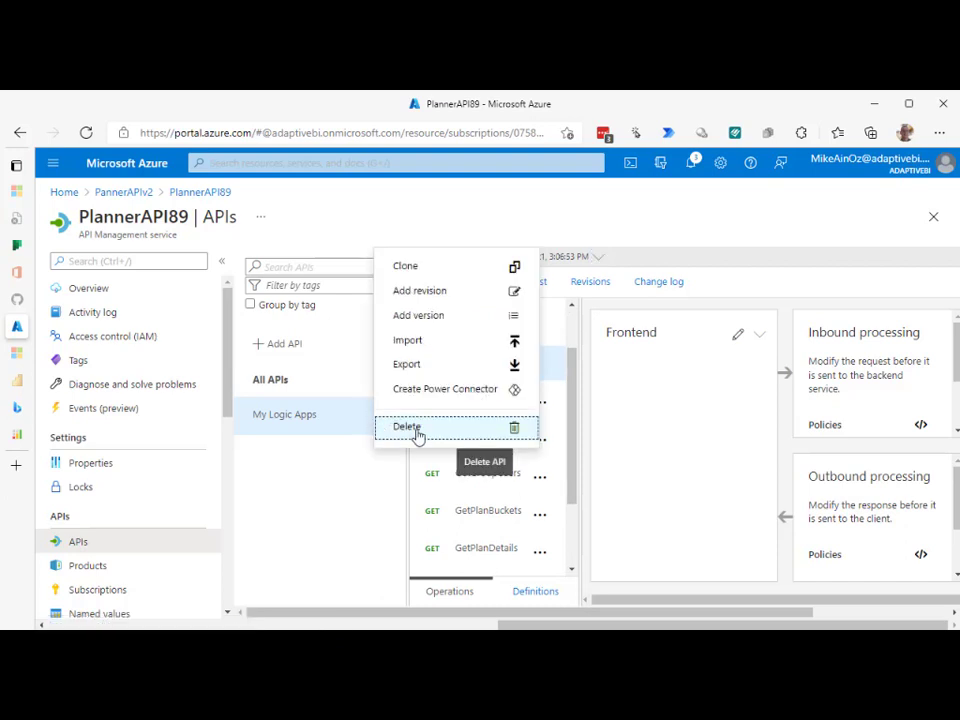
click(410, 427)
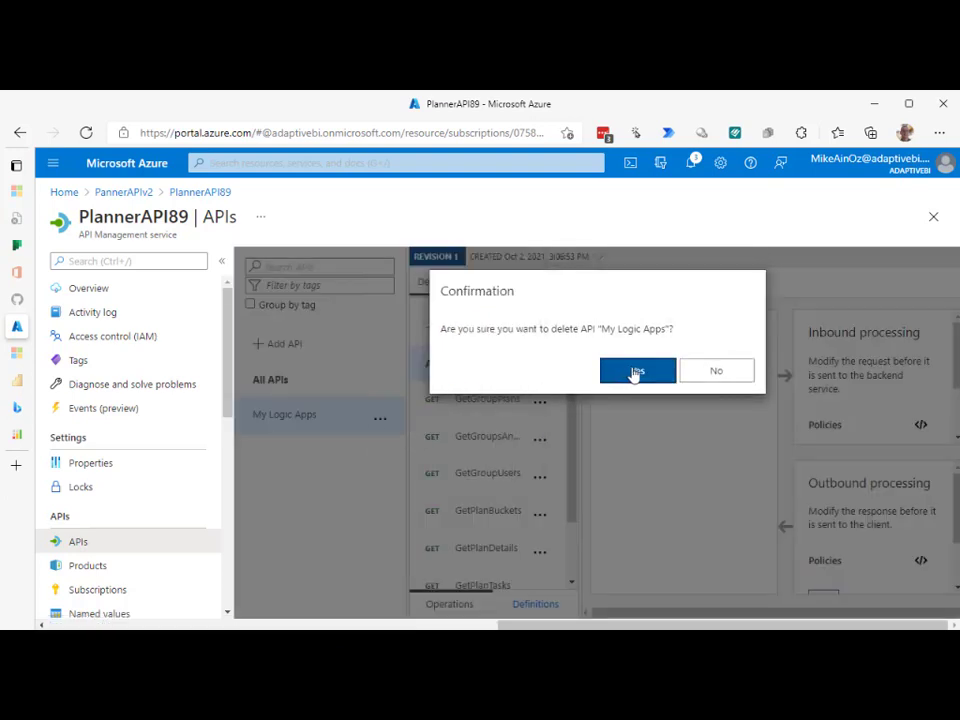
click(636, 372)
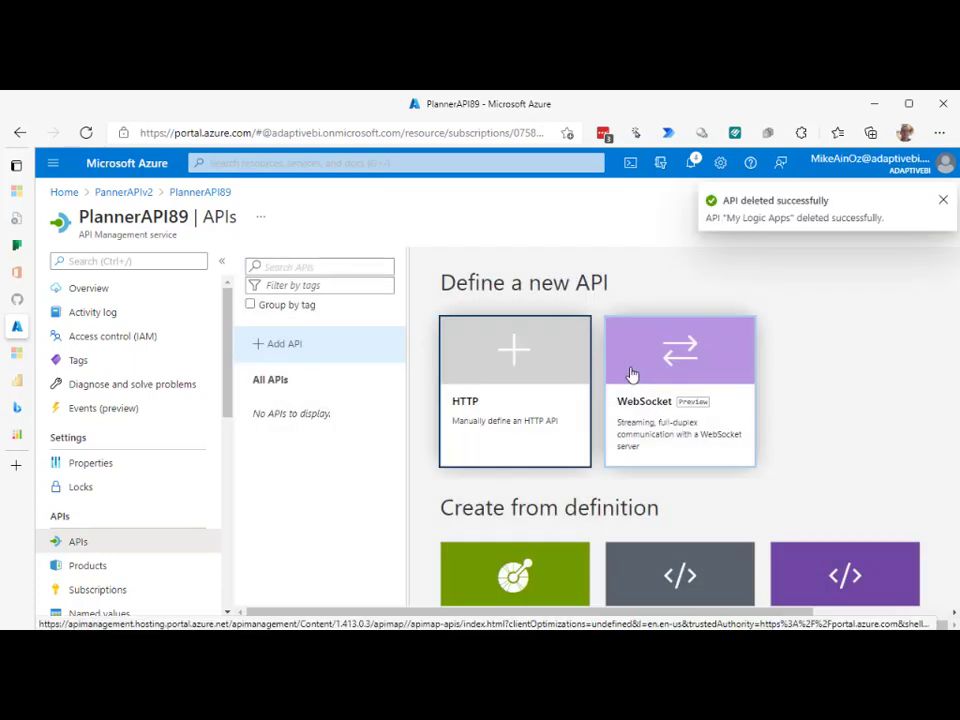
Step: Delete all resources in the PannerAPIv2 resource group except the PlannerAPI89 API Management service, confirming with "yes"
click(124, 192)
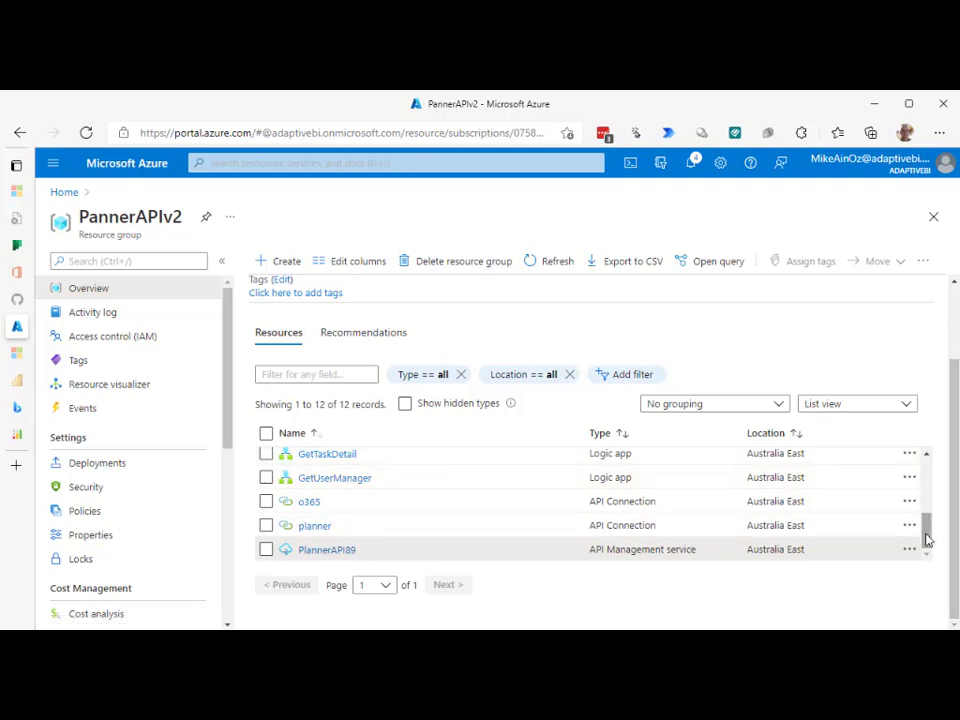
drag(926, 536, 936, 476)
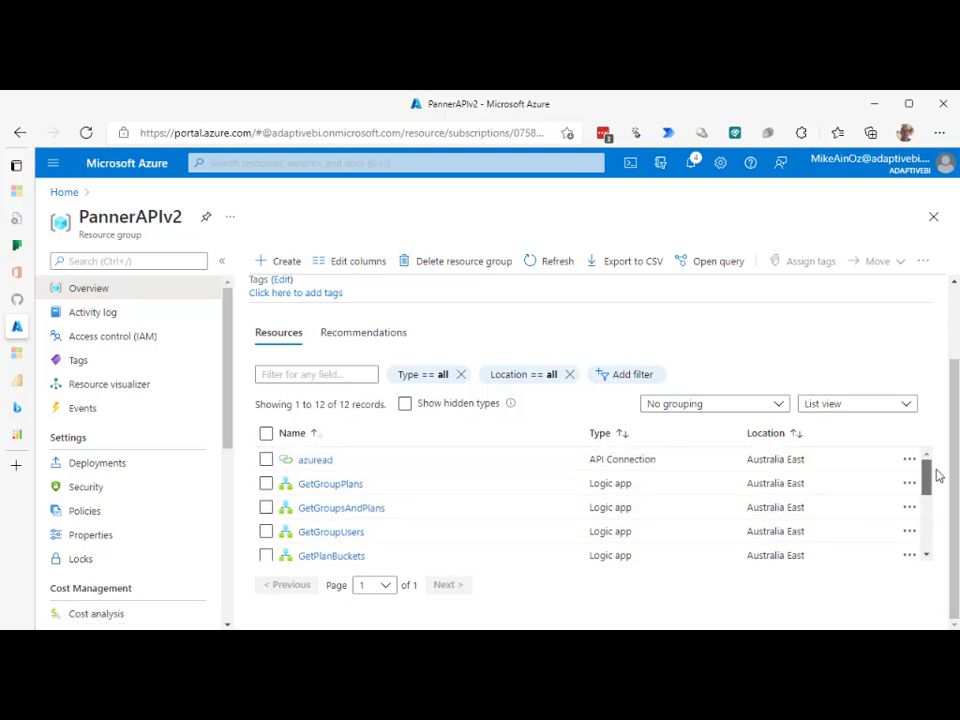
click(266, 433)
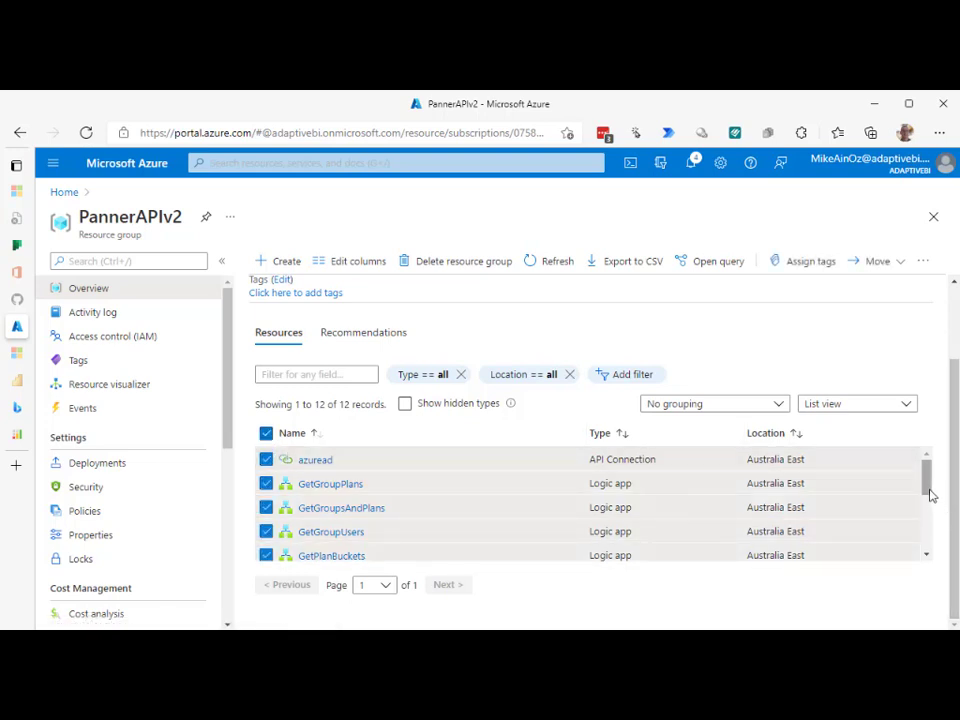
drag(928, 488, 928, 551)
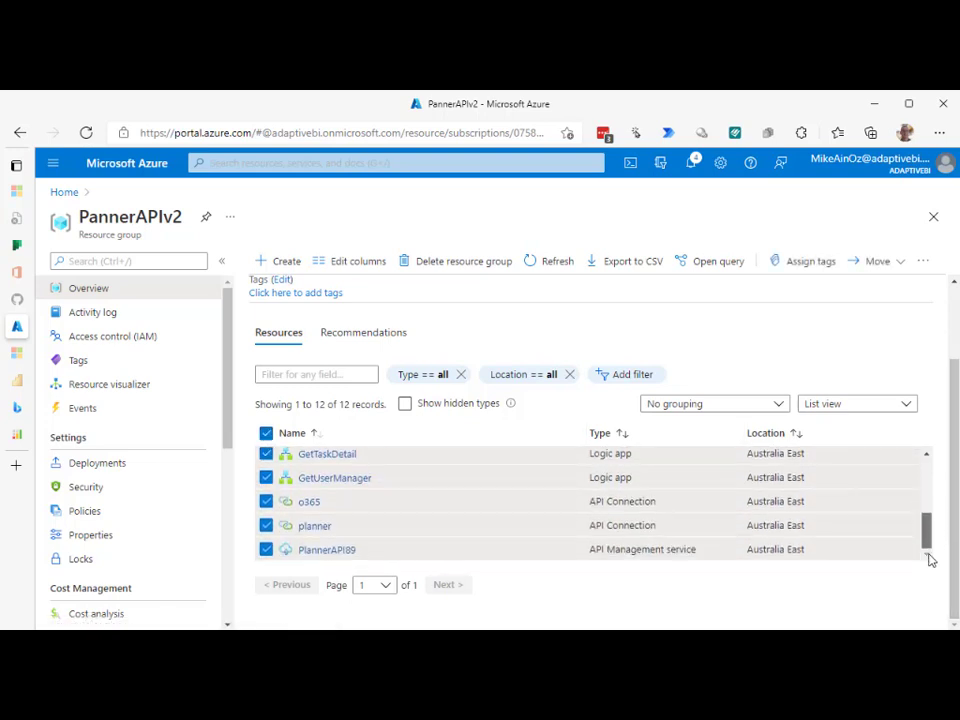
click(266, 549)
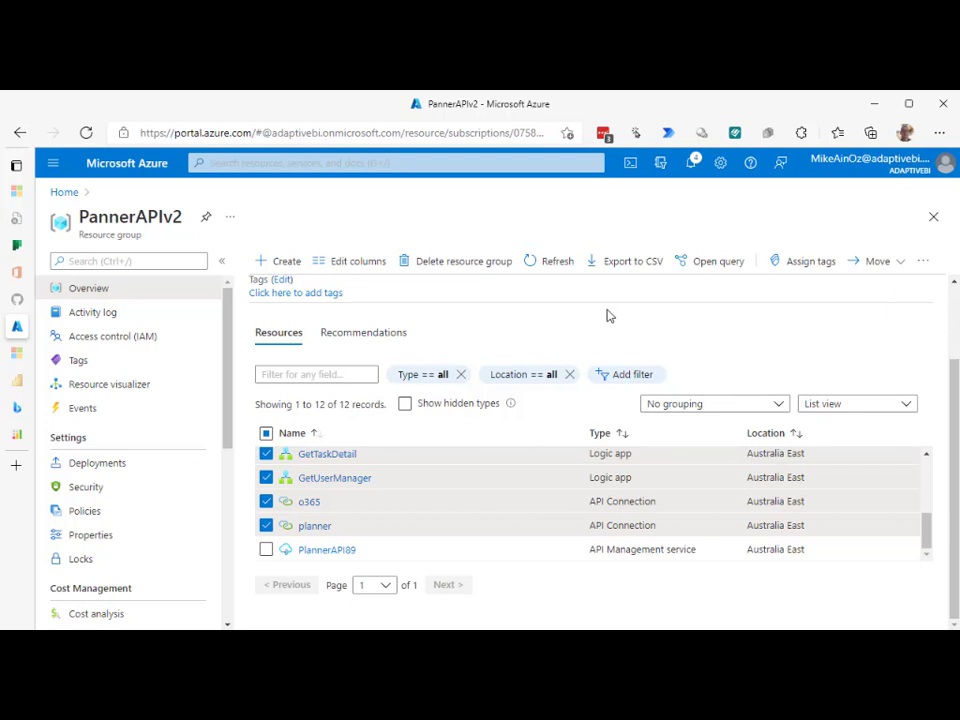
click(921, 260)
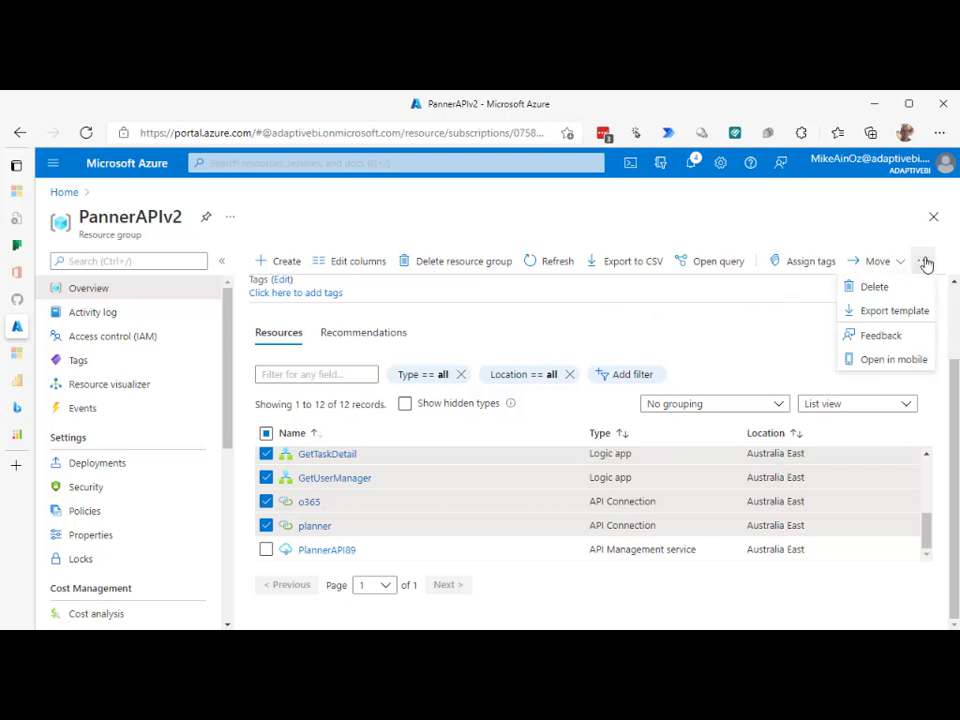
click(872, 288)
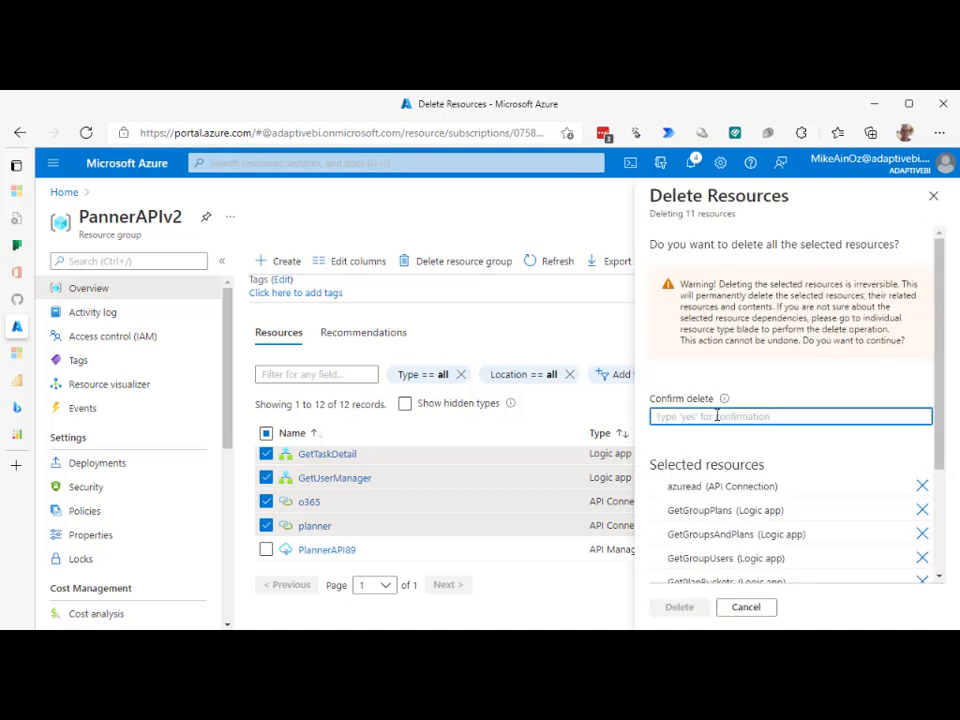
text(yes)
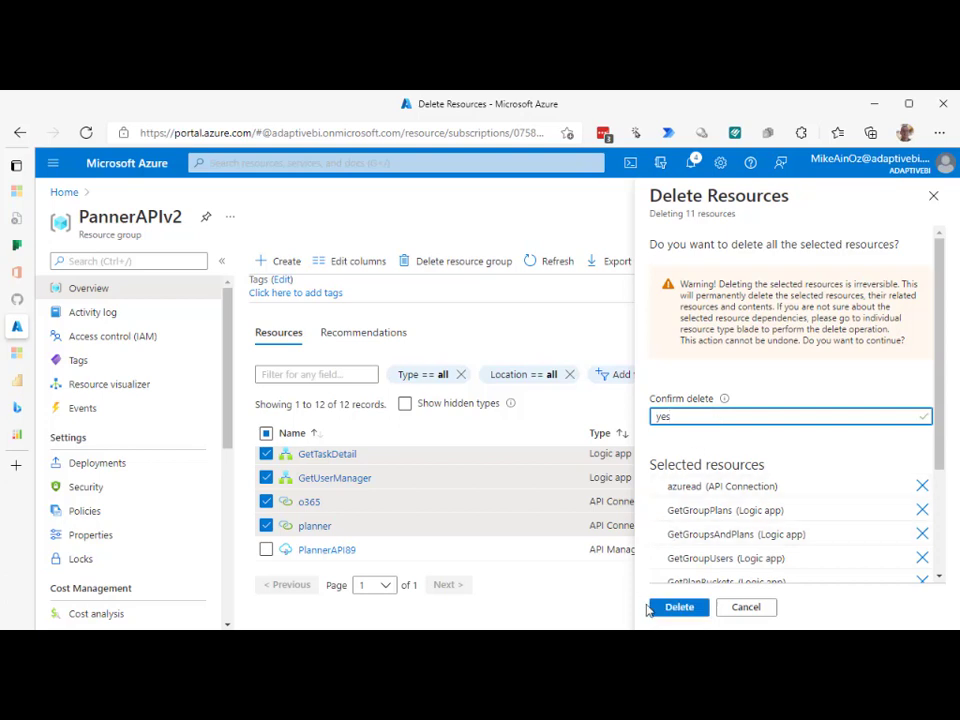
click(670, 608)
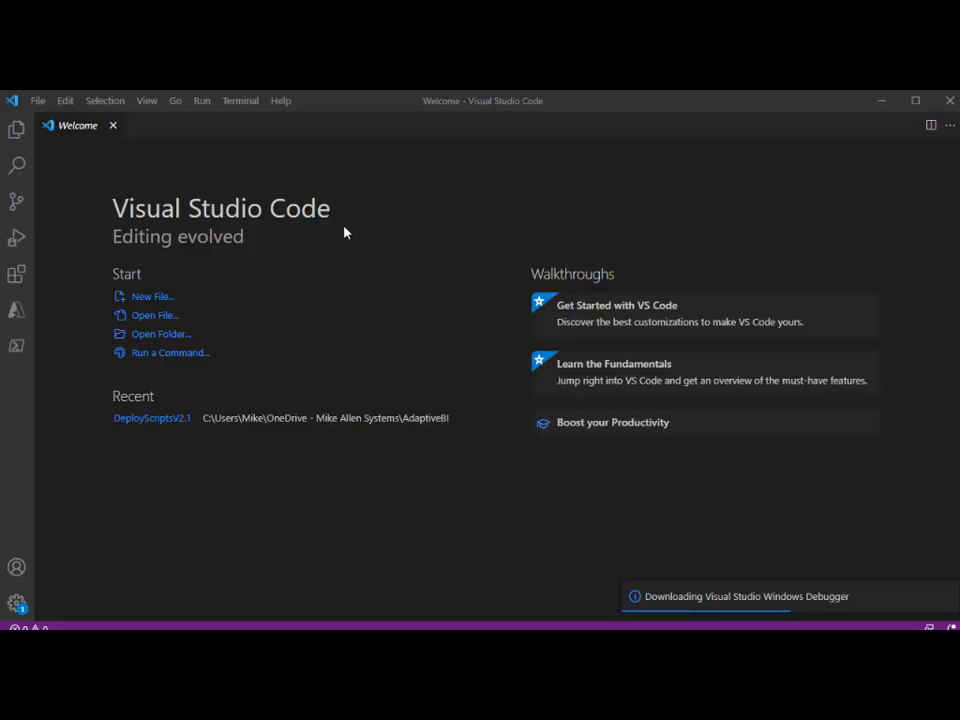
Step: Switch to Visual Studio Code, open the folder C:\Temp\DeployScriptsV2.1 and trust its authors
click(39, 101)
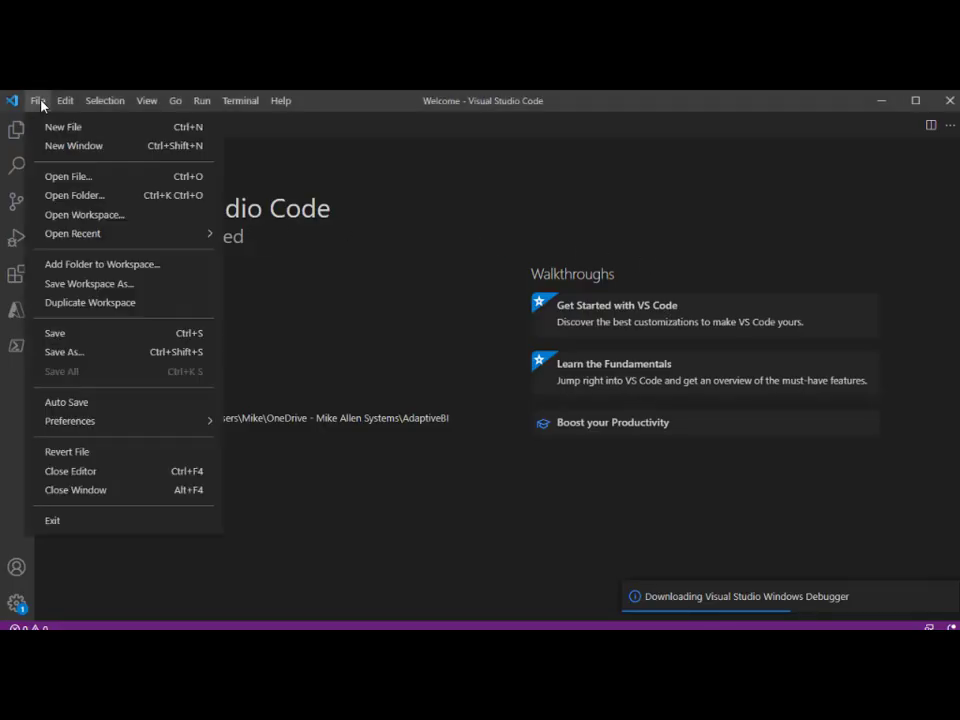
click(82, 198)
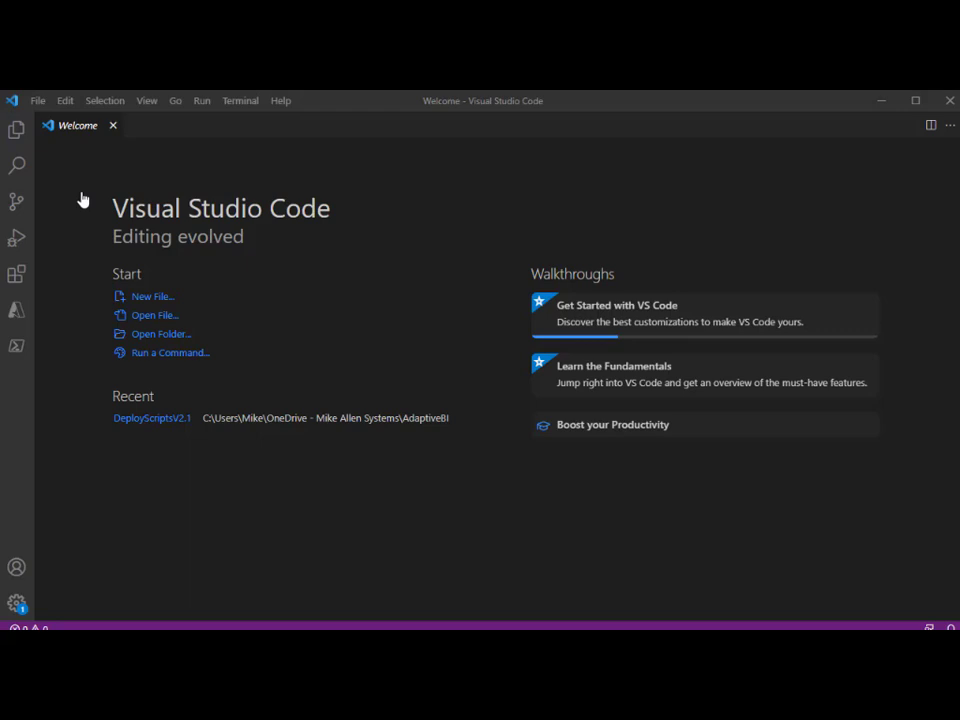
key(ctrl+k)
key(ctrl+o)
double_click(190, 281)
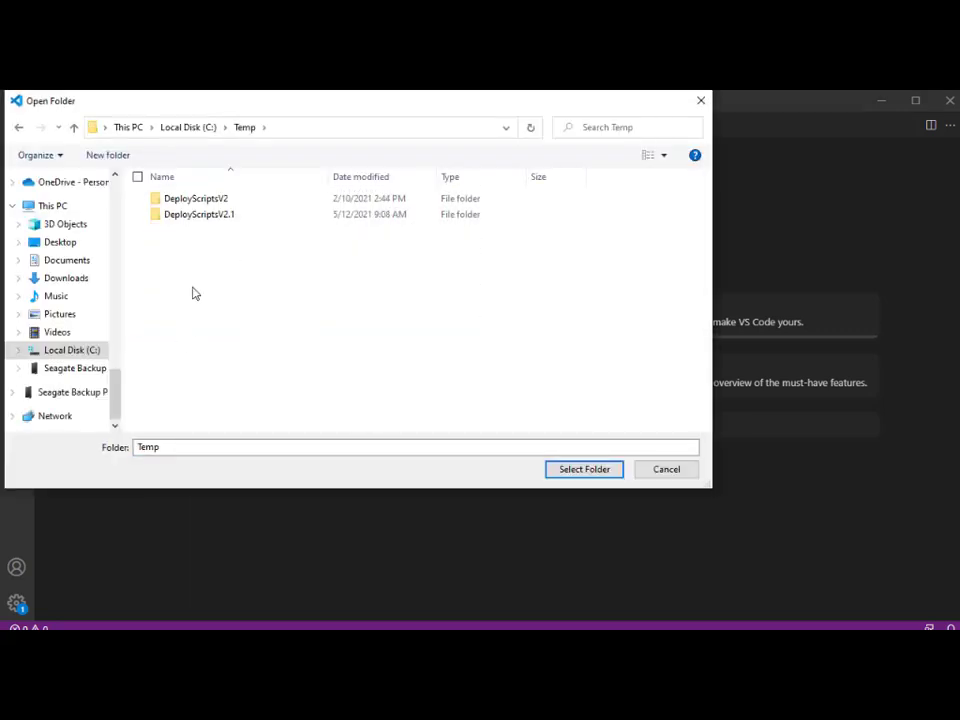
double_click(210, 220)
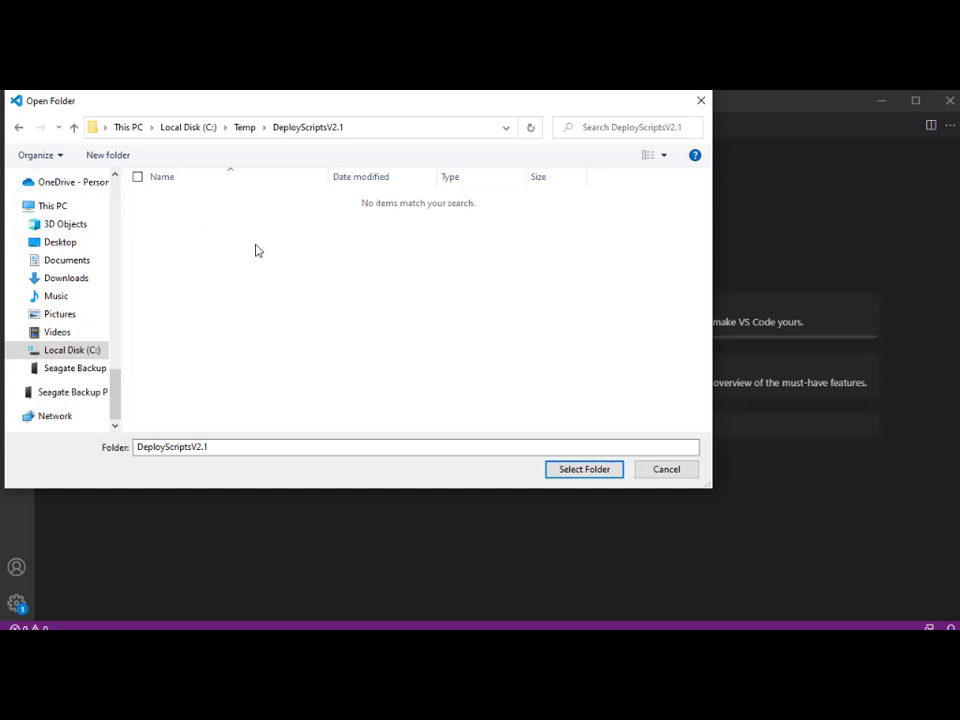
click(576, 470)
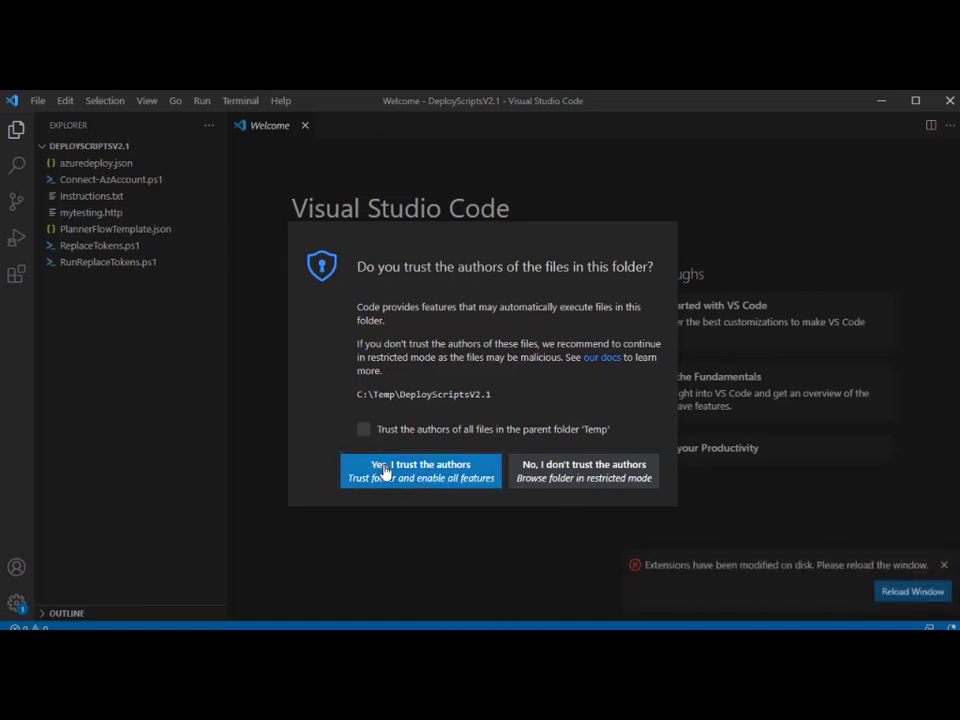
click(381, 474)
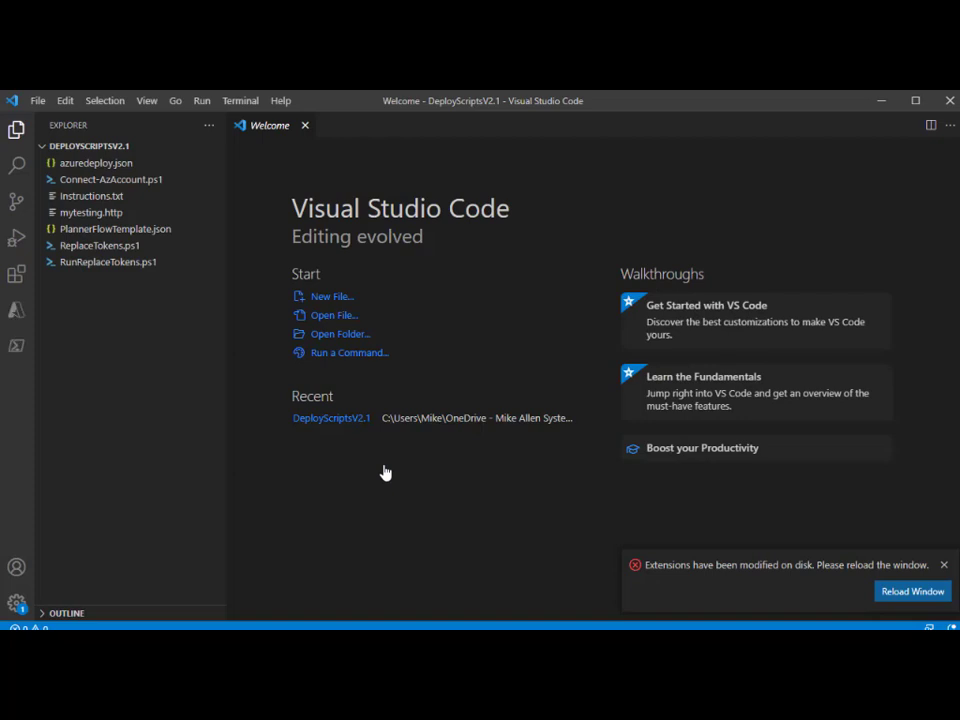
click(944, 566)
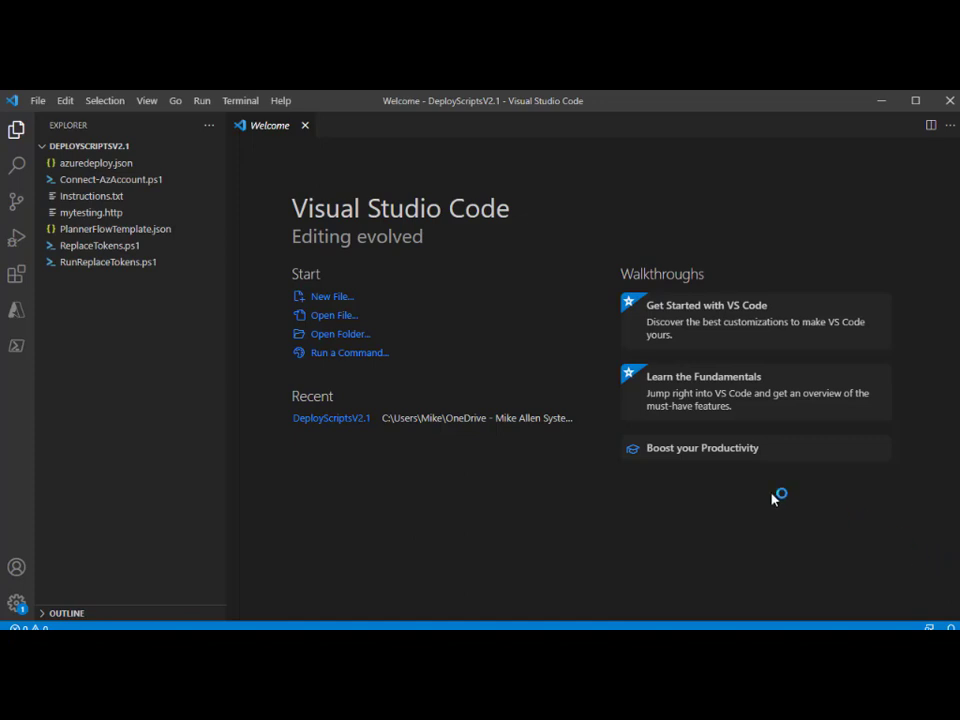
Step: Read Instructions.txt and look at the azuredeploy.json resource template
click(97, 198)
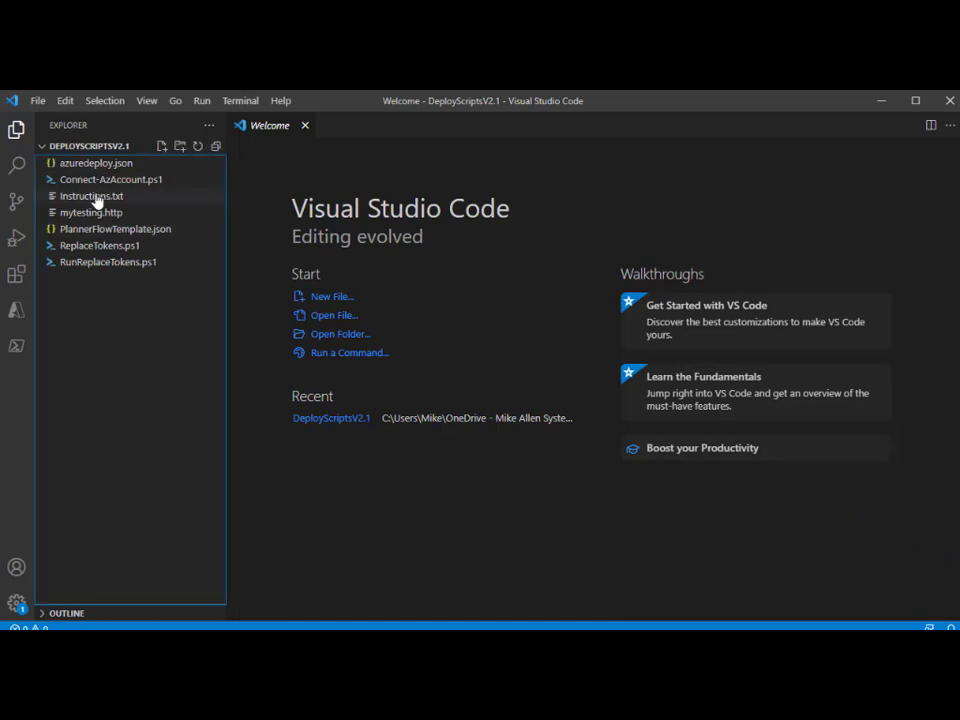
double_click(97, 198)
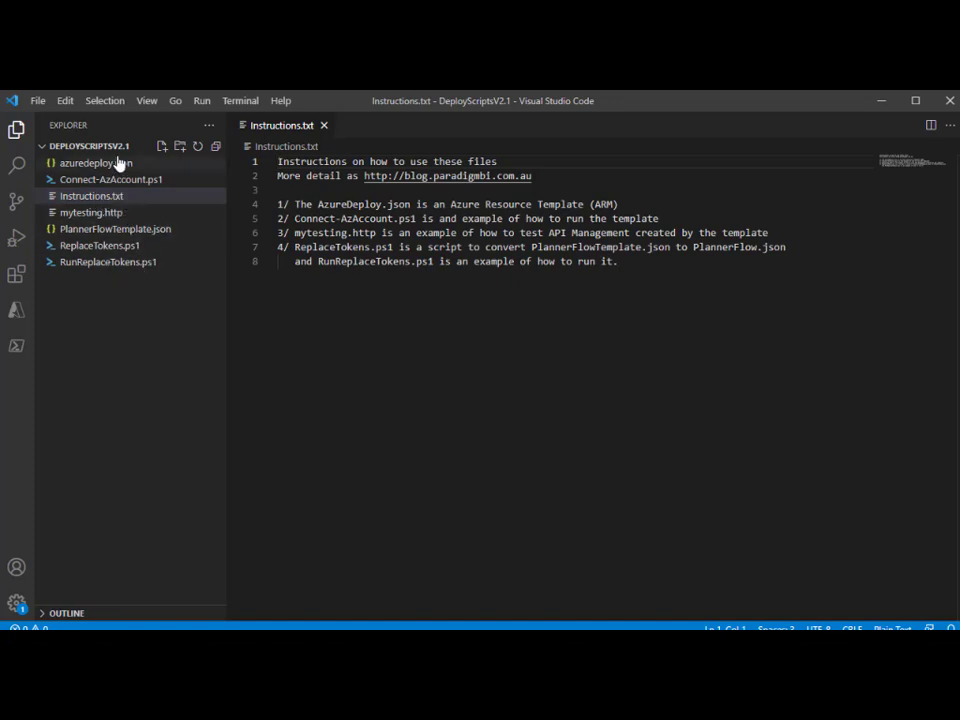
click(111, 166)
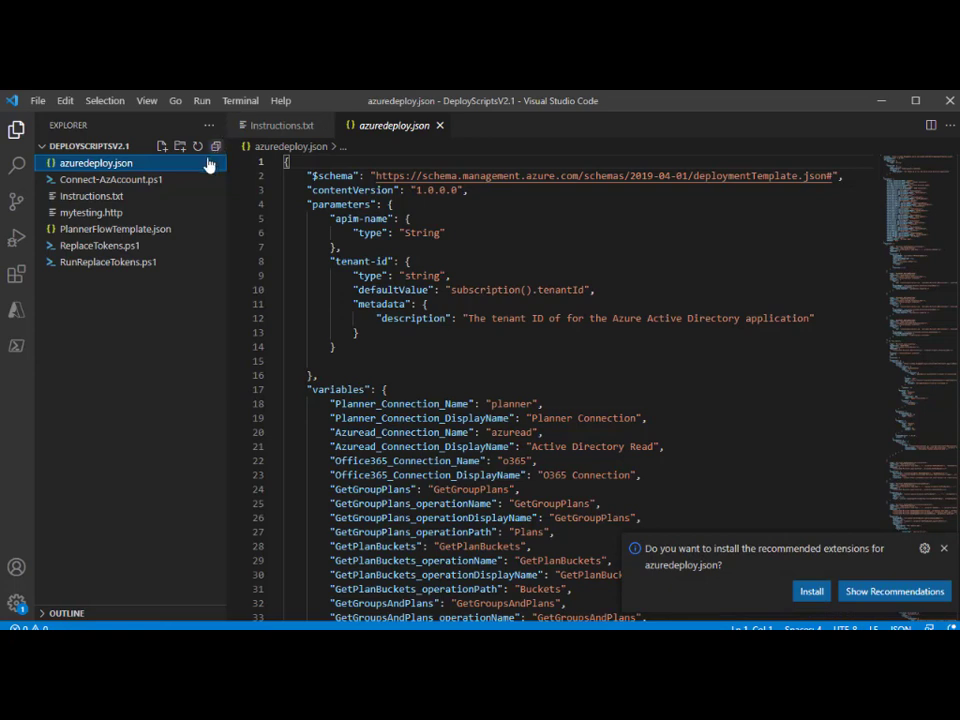
Step: Open Connect-AzAccount.ps1, dismiss the extension notifications and enlarge the terminal area
click(122, 180)
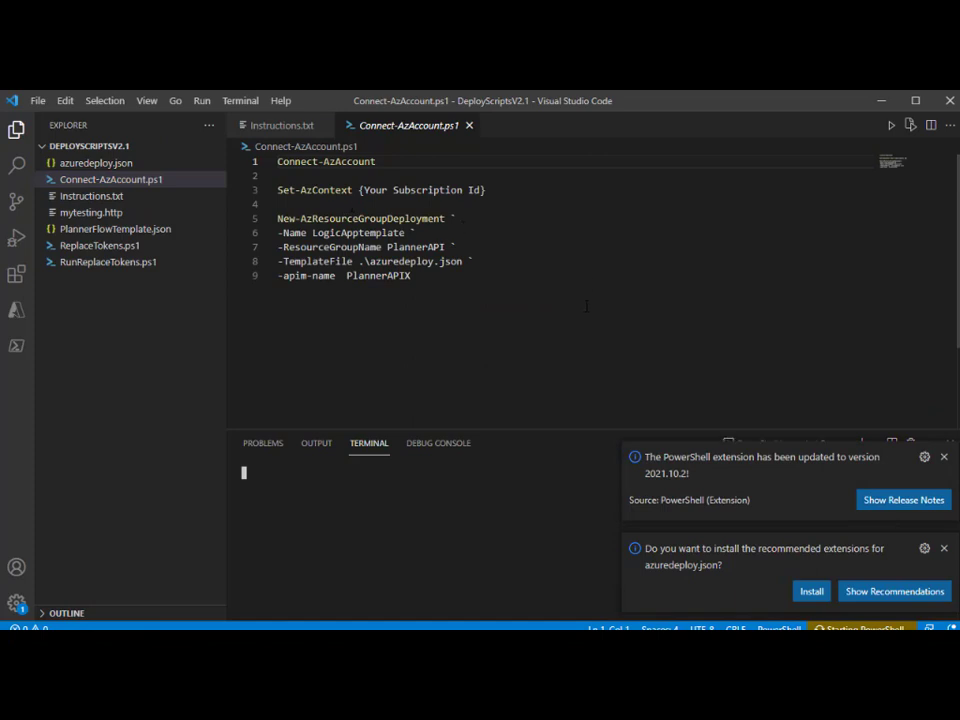
click(944, 458)
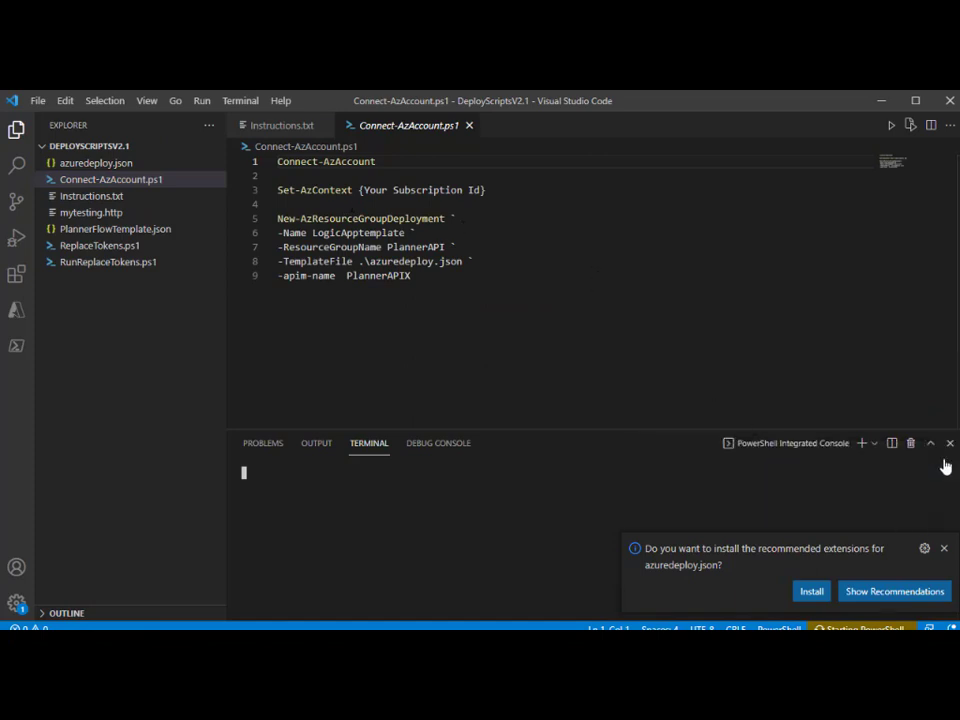
click(944, 549)
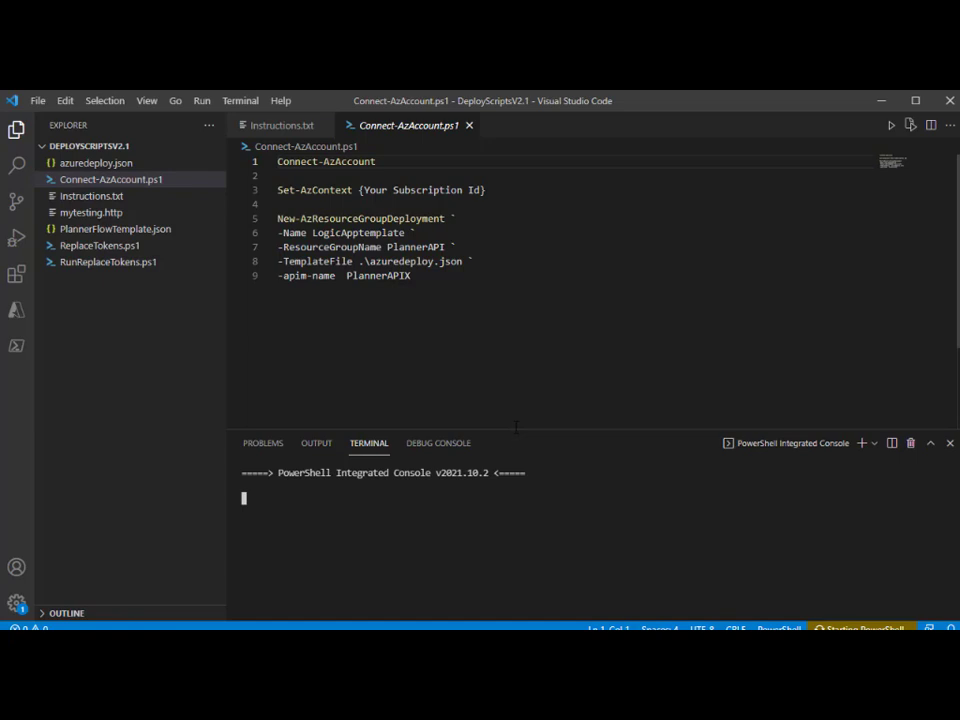
drag(514, 424, 517, 384)
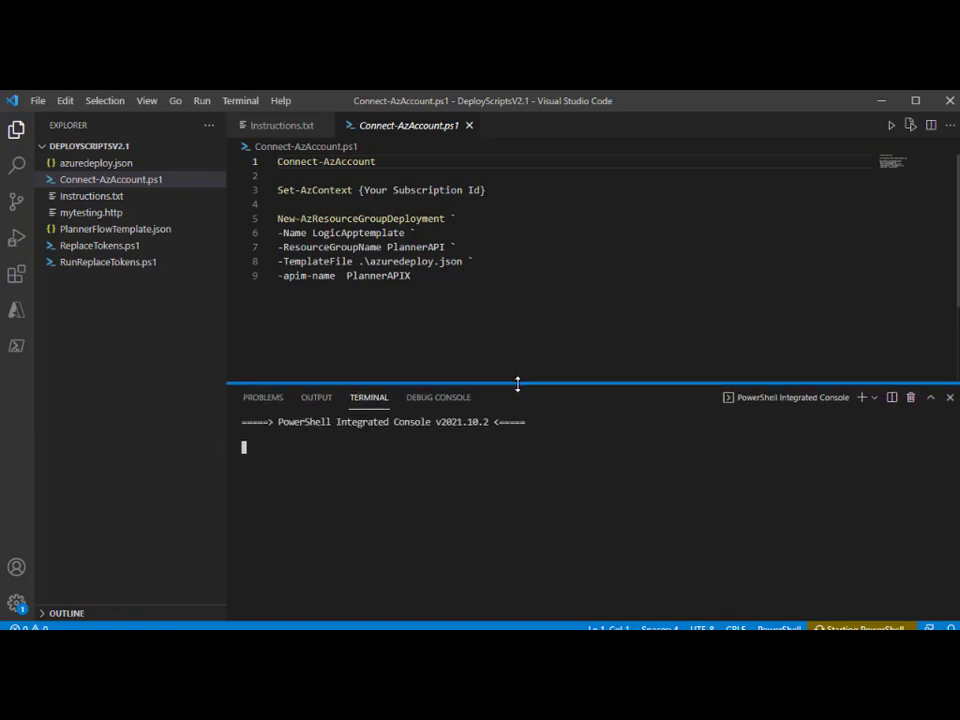
Step: Run the script's Connect-AzAccount line and sign in to Microsoft Azure with the account's e-mail and password
triple_click(326, 161)
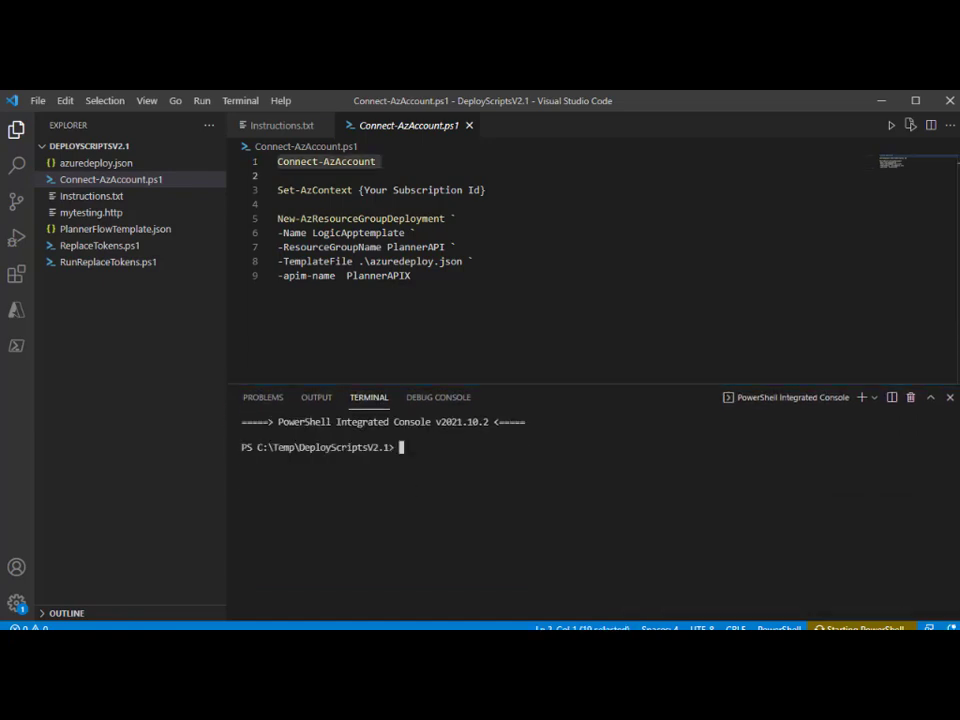
key(F8)
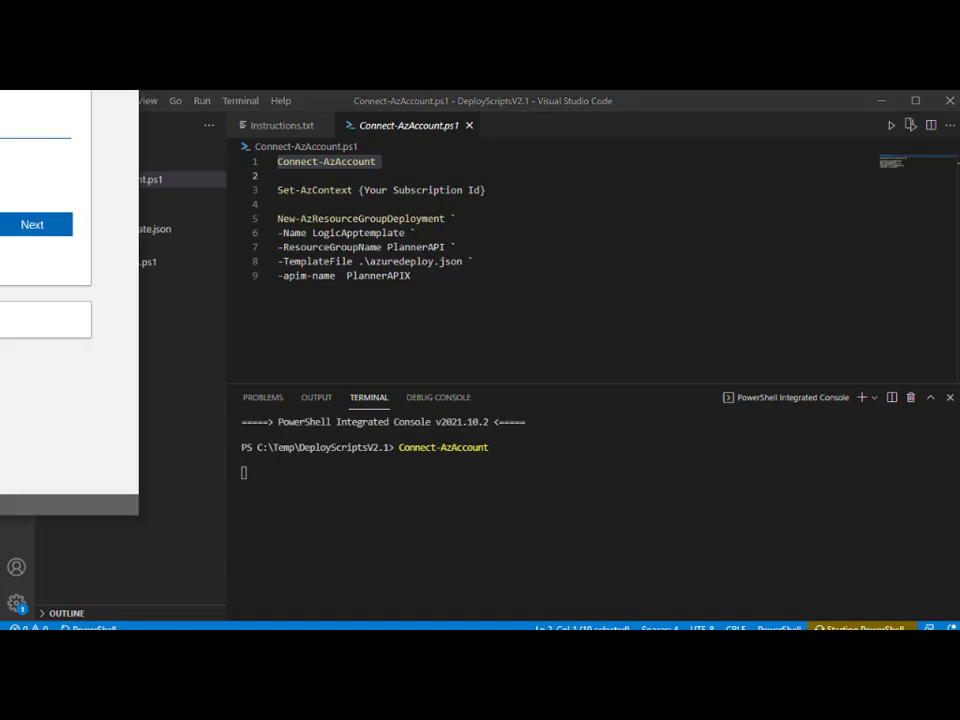
drag(0, 90, 471, 167)
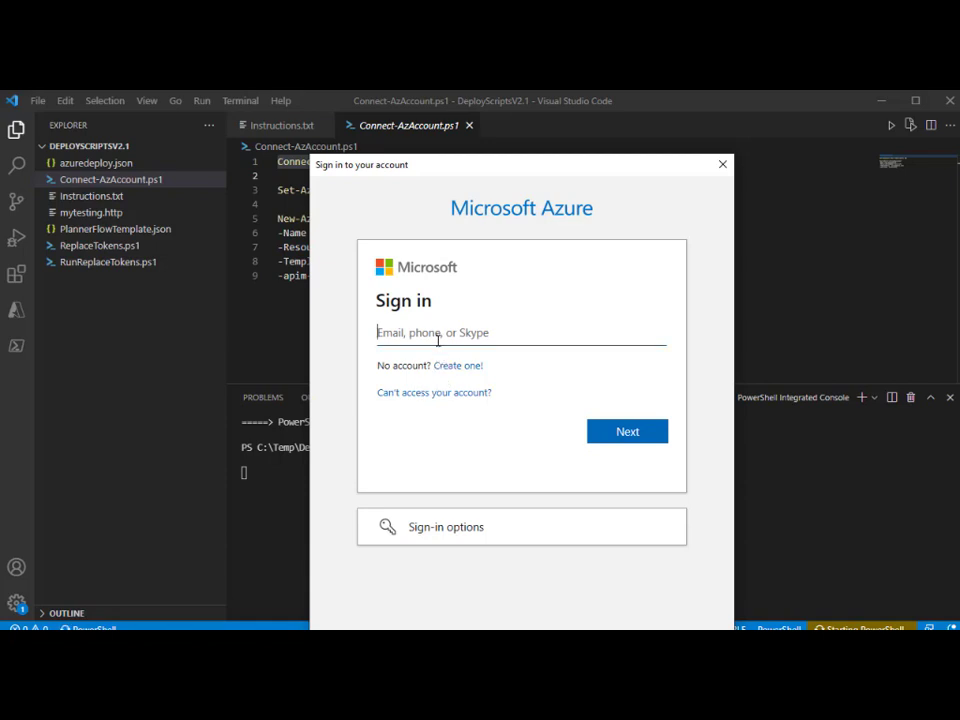
key(ctrl+v)
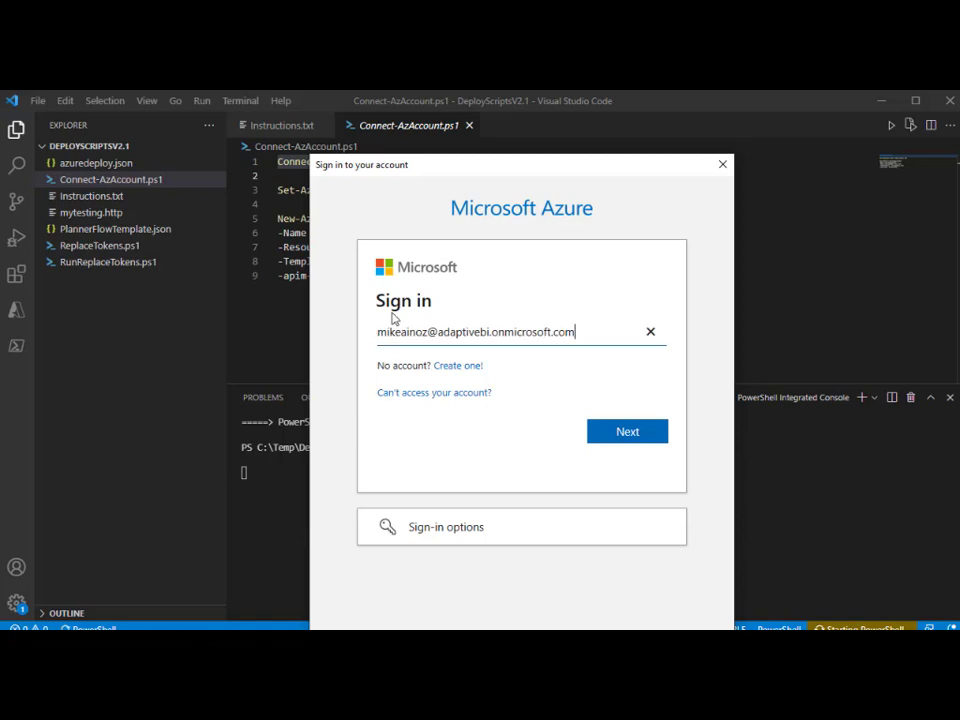
click(624, 434)
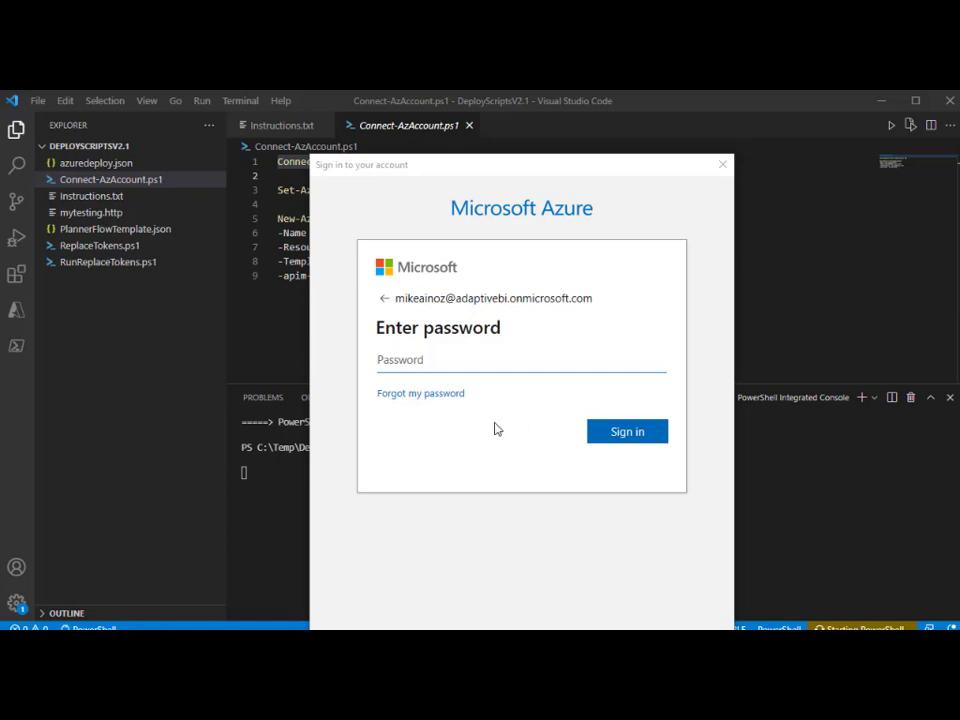
click(477, 361)
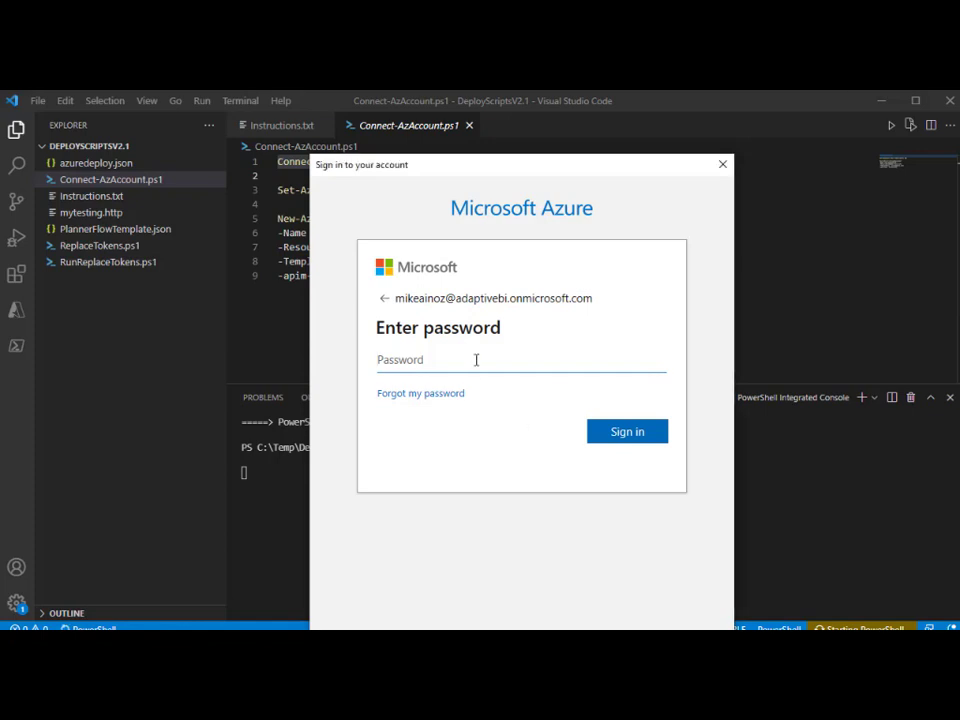
key(ctrl+v)
click(604, 443)
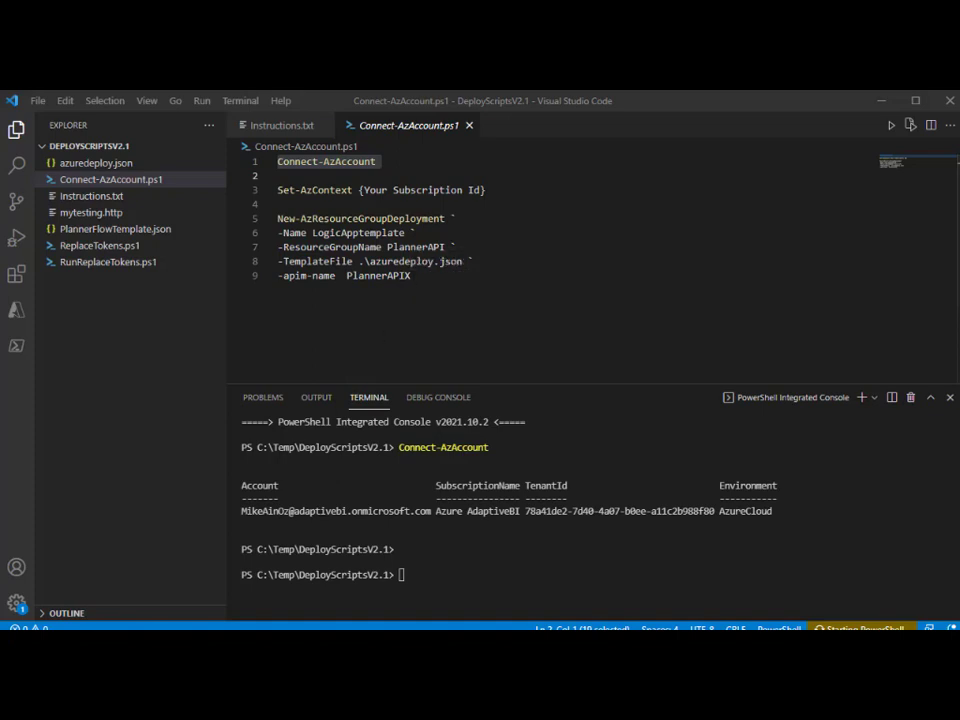
Step: Check the resource names in the Azure portal, and set -ResourceGroupName to PannerAPIv2 and -apim-name to PlannerAPI89 in the script
click(100, 627)
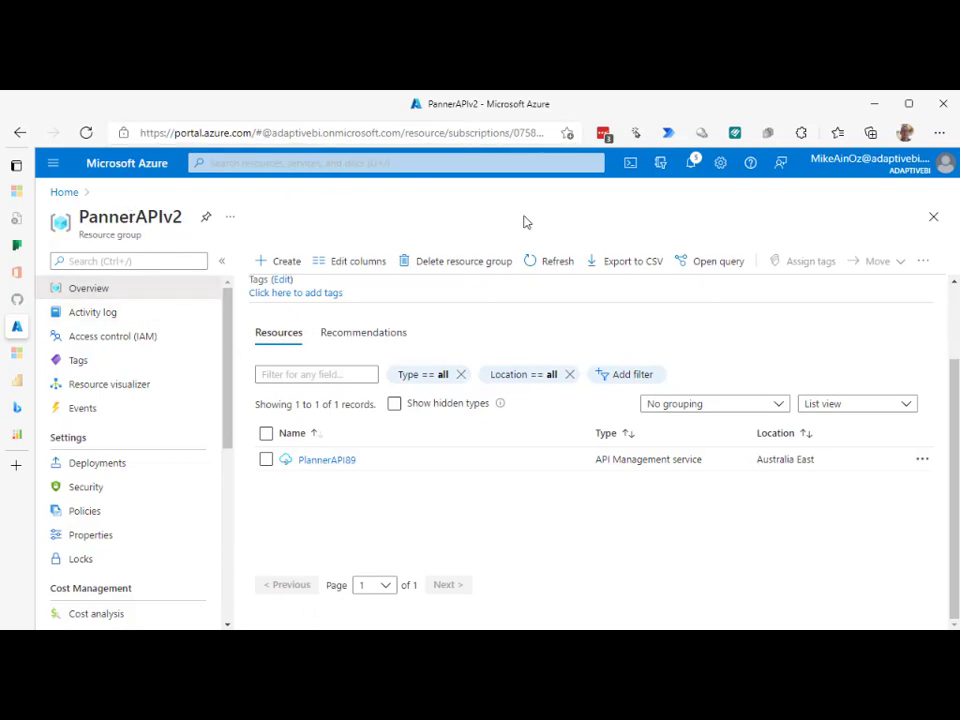
click(878, 110)
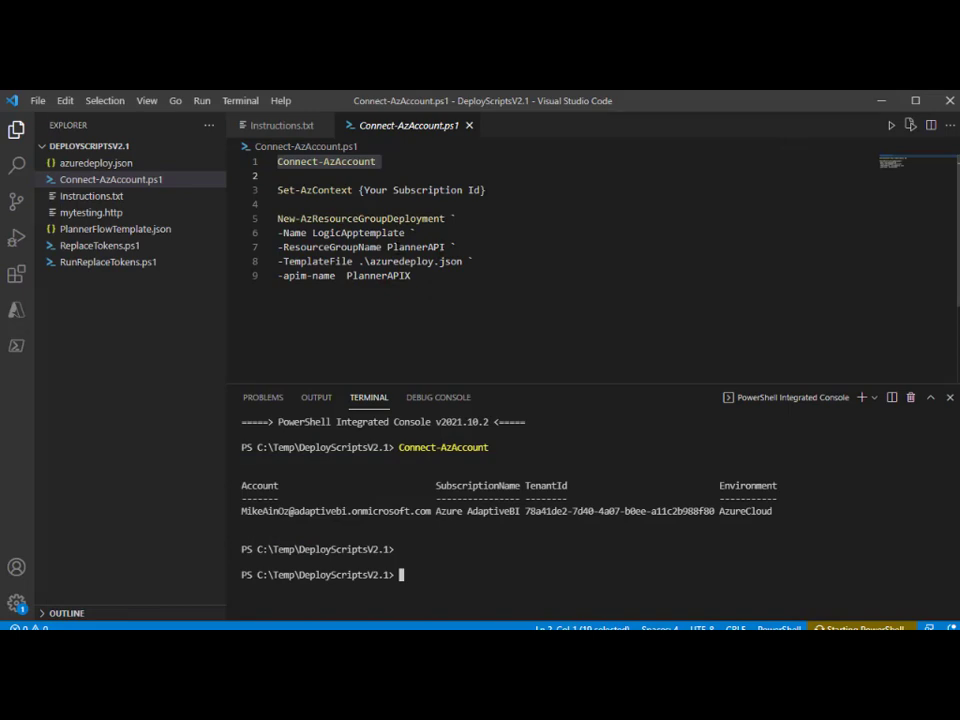
click(400, 247)
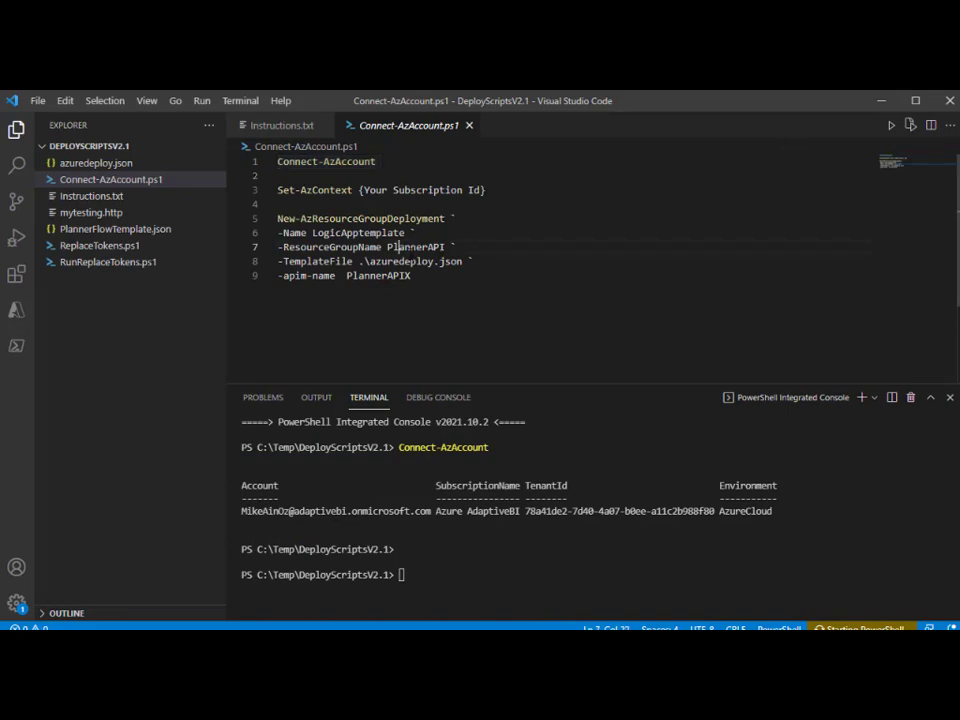
key(BackSpace)
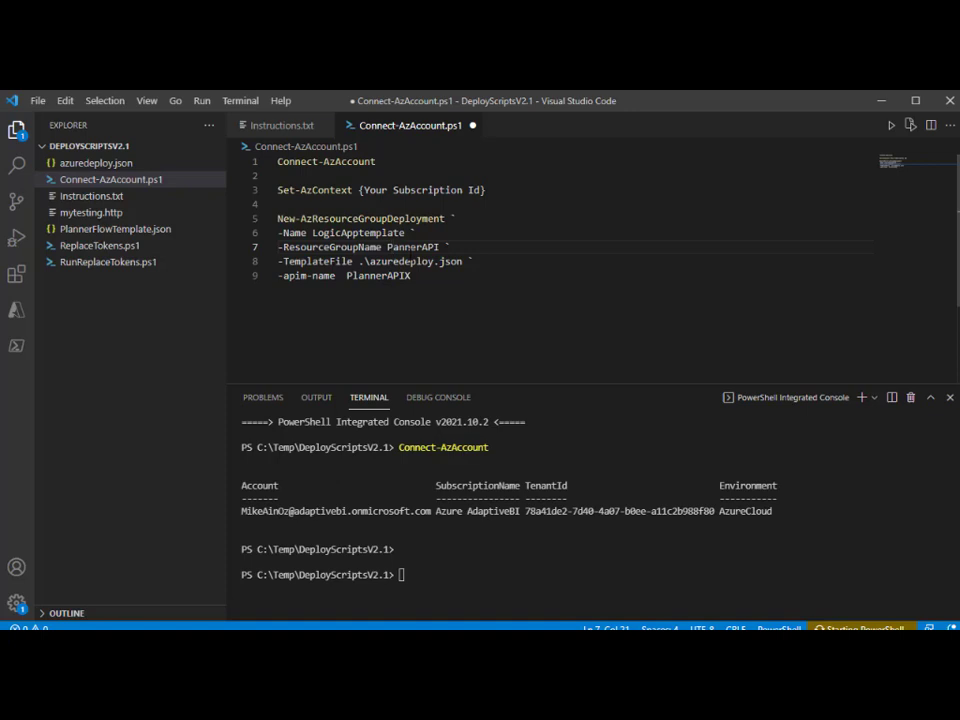
click(440, 247)
text(v2)
click(438, 289)
key(BackSpace)
text(89)
Step: Run only the New-AzResourceGroupDeployment command from the script and review its terminal output
drag(277, 218, 417, 275)
key(F8)
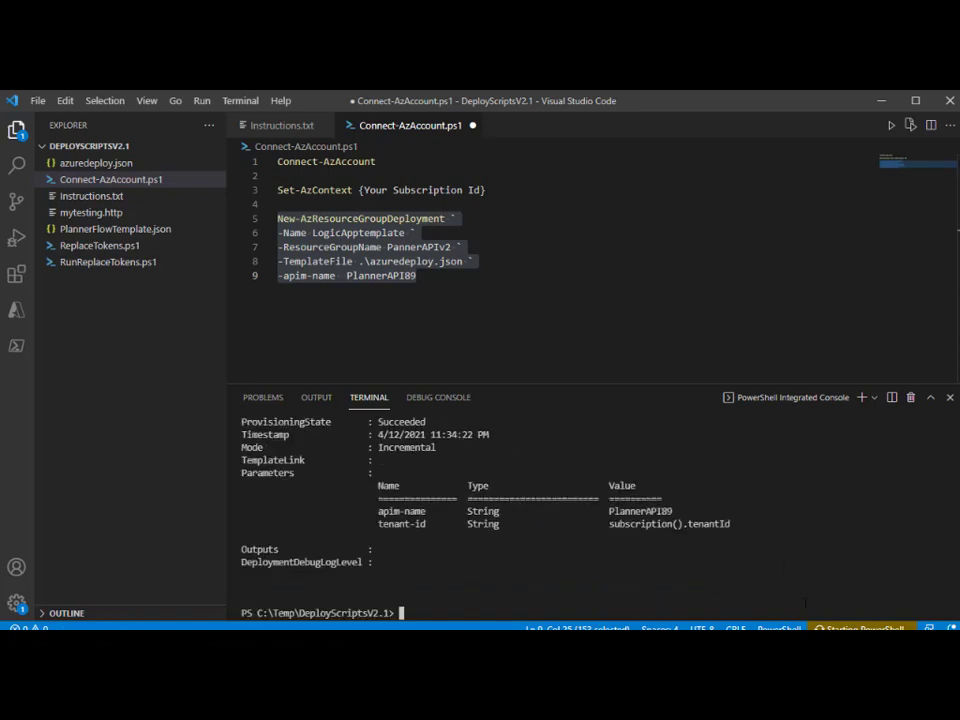
scroll(816, 560, up, 5)
scroll(817, 558, down, 4)
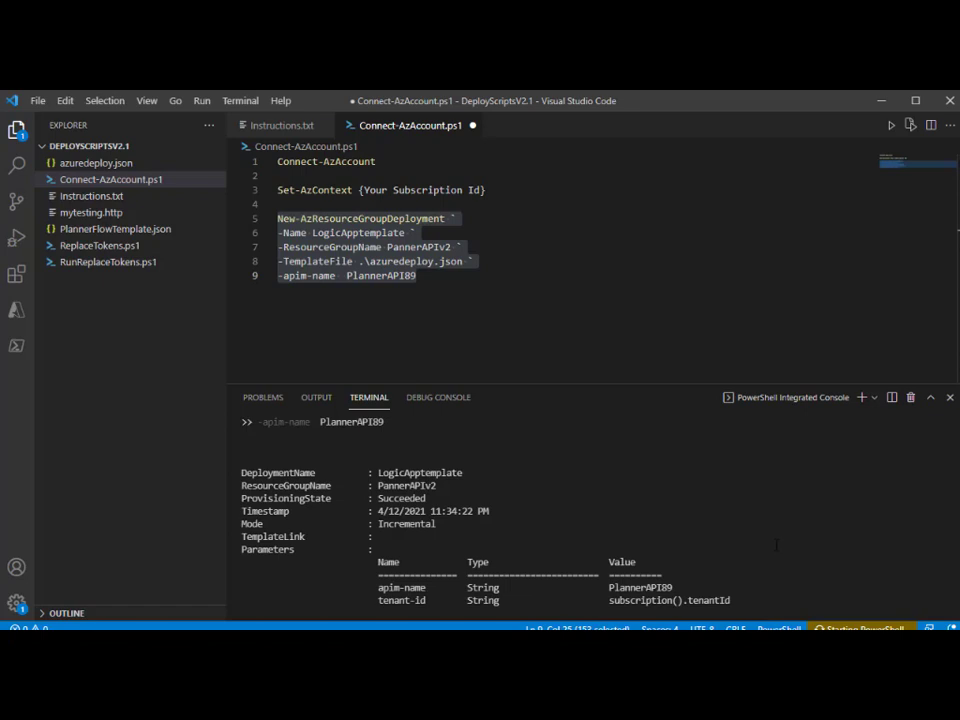
scroll(776, 545, down, 2)
scroll(776, 545, up, 4)
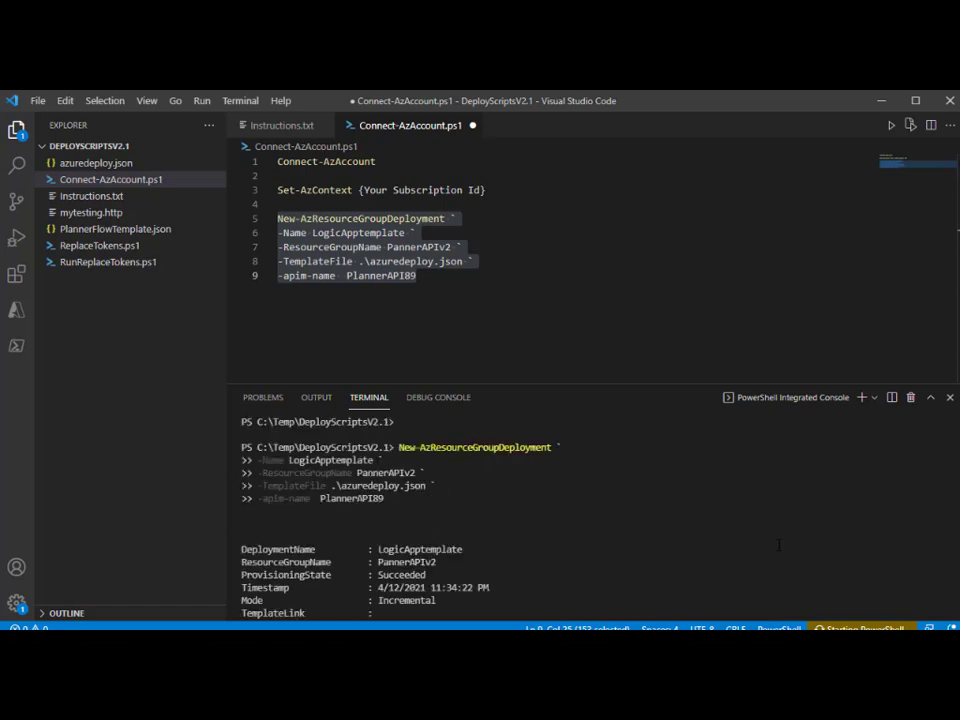
scroll(767, 535, down, 4)
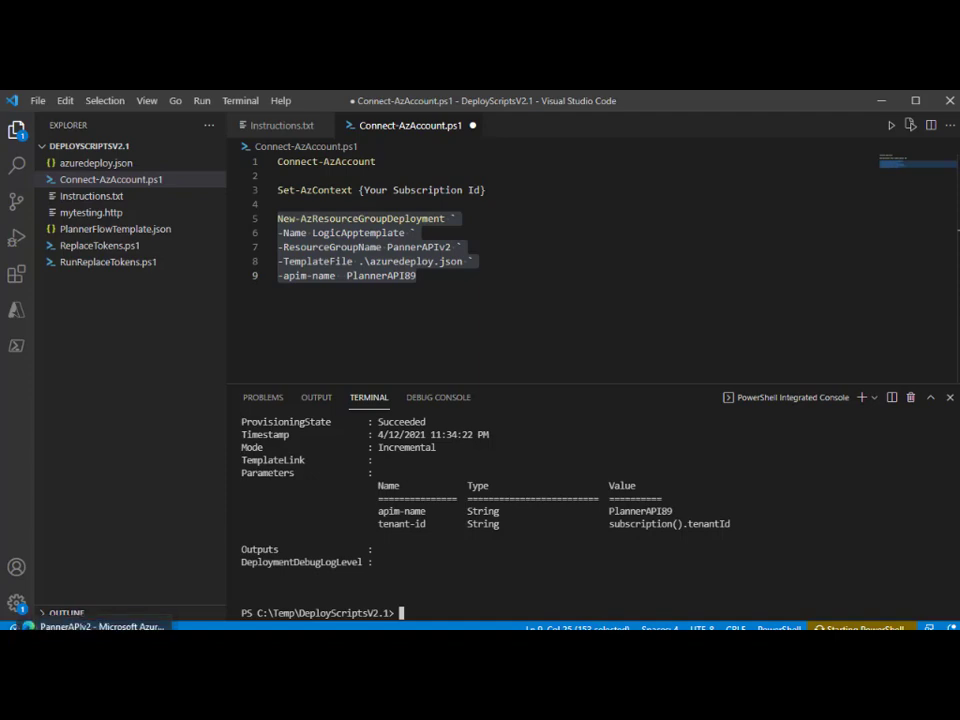
Step: Switch to the Azure portal, refresh the PannerAPIv2 resource group and look through its resources
click(130, 677)
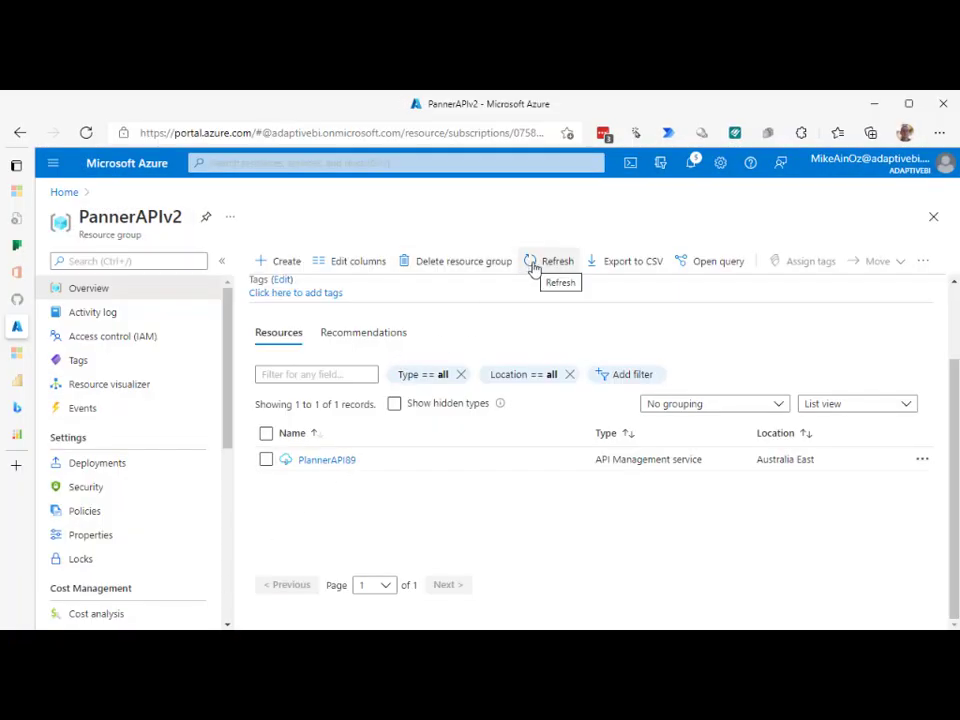
click(534, 265)
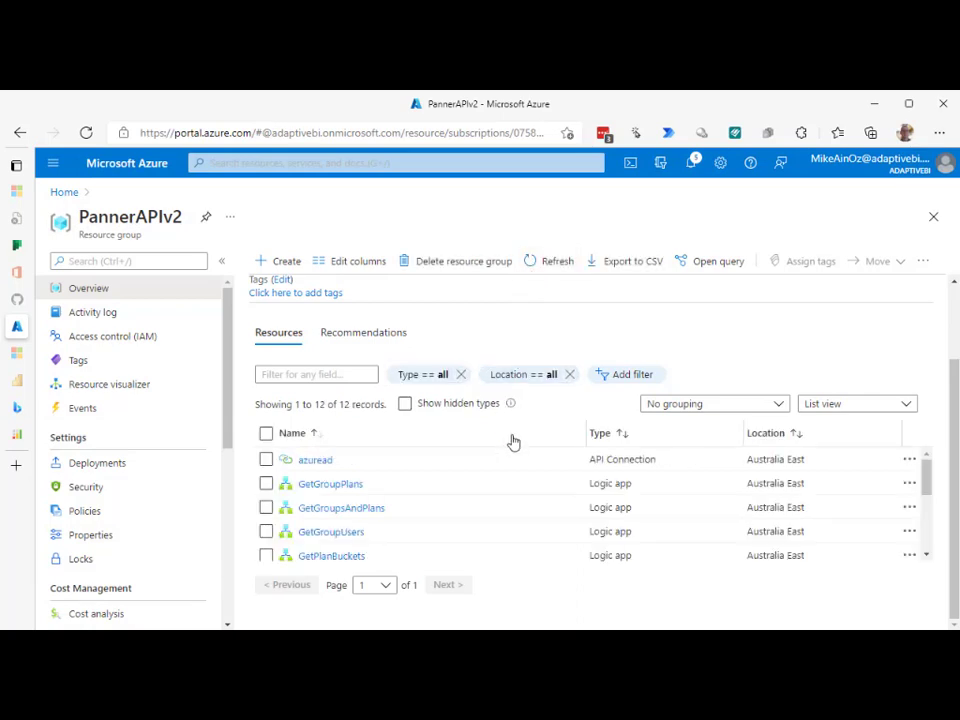
scroll(922, 505, down, 5)
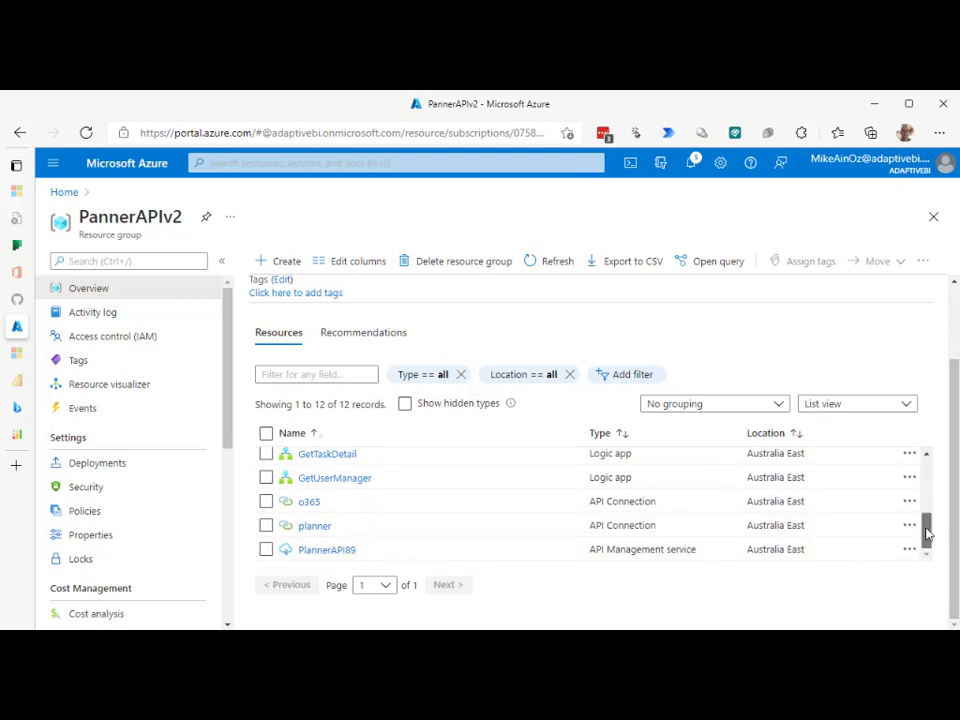
mouse_move(926, 531)
mouse_down()
mouse_move(926, 478)
mouse_move(926, 536)
mouse_up()
Step: Check the APIs of the PlannerAPI89 service and return to the PannerAPIv2 resource group
click(337, 552)
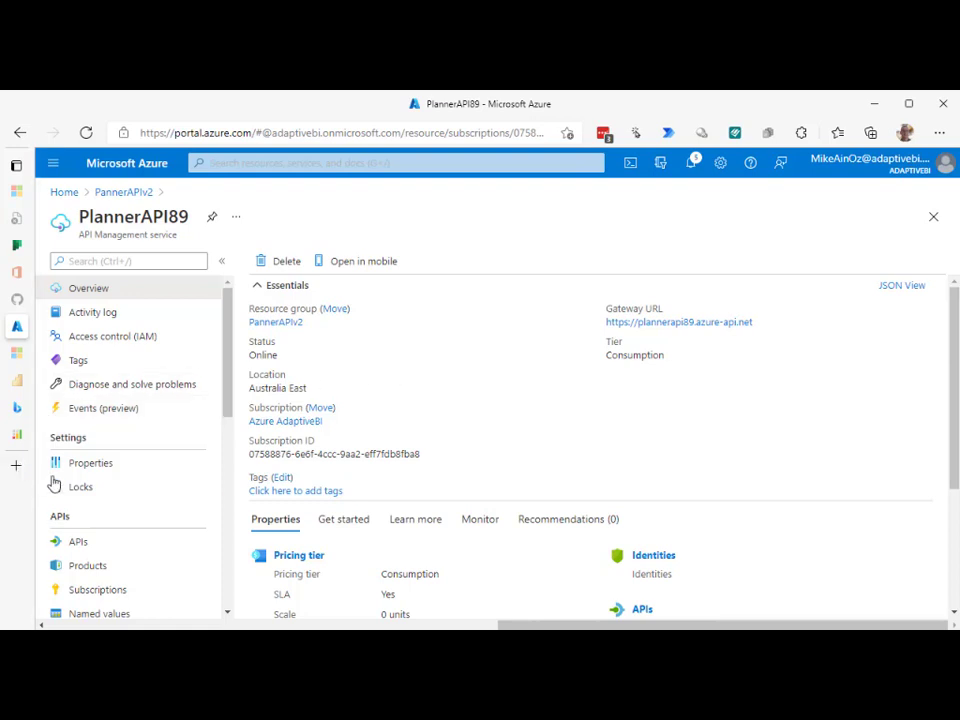
click(74, 542)
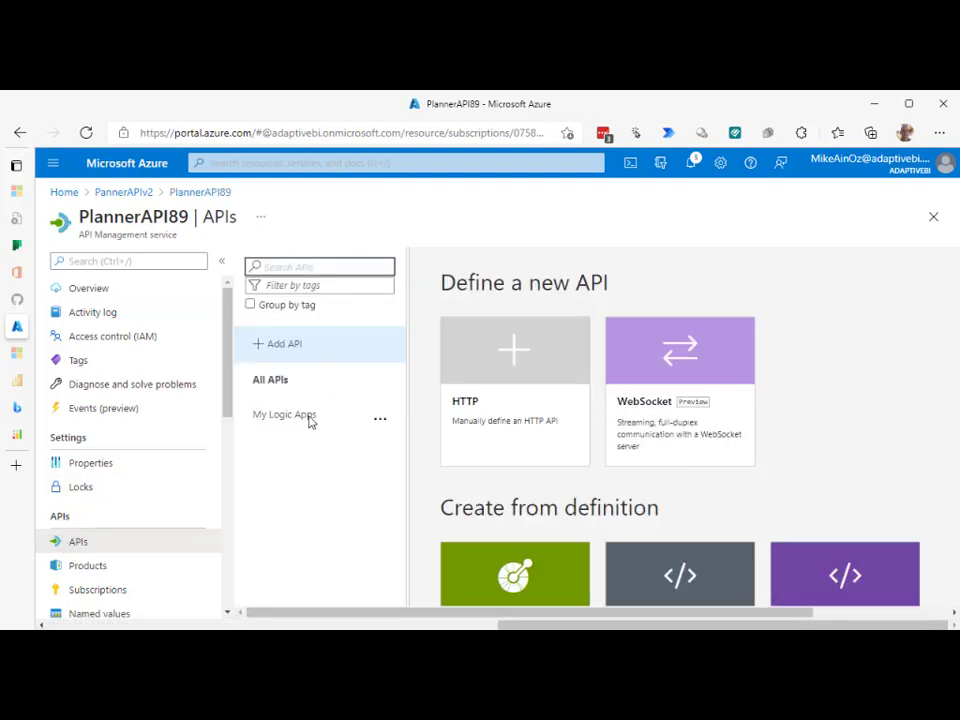
click(133, 199)
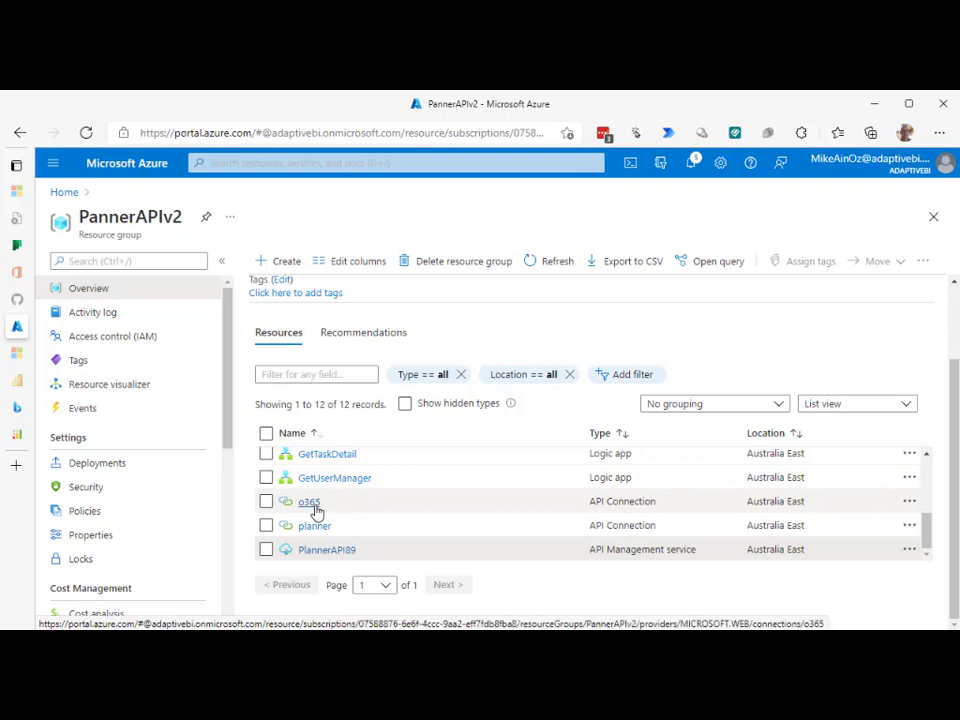
Step: Authorize the o365 API connection with the signed-in account, save it, and return to the PannerAPIv2 resource group
mouse_move(316, 510)
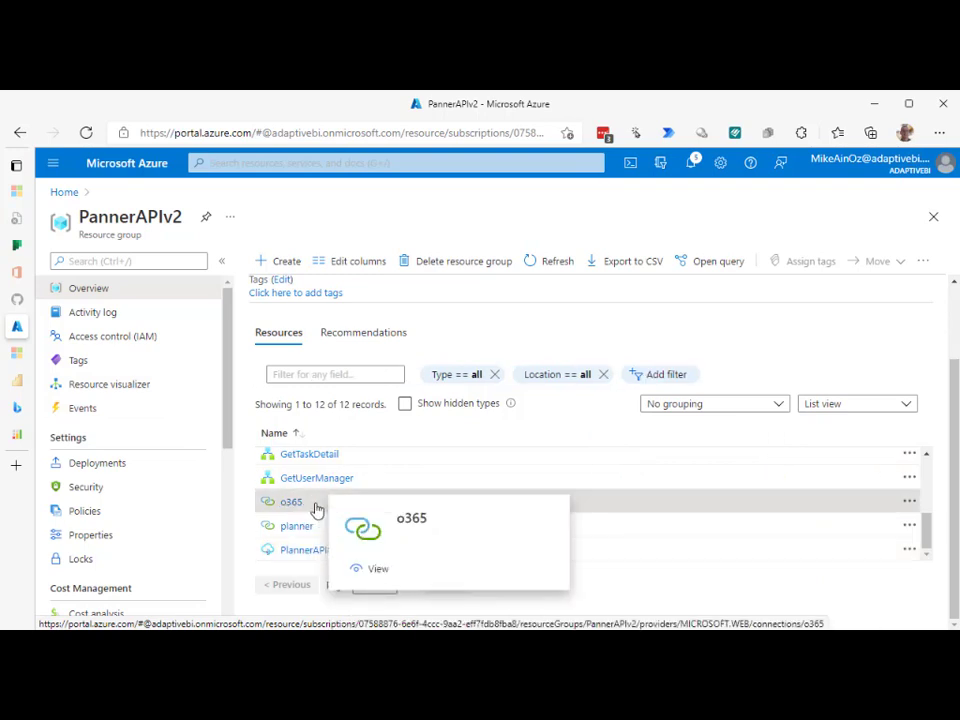
click(316, 510)
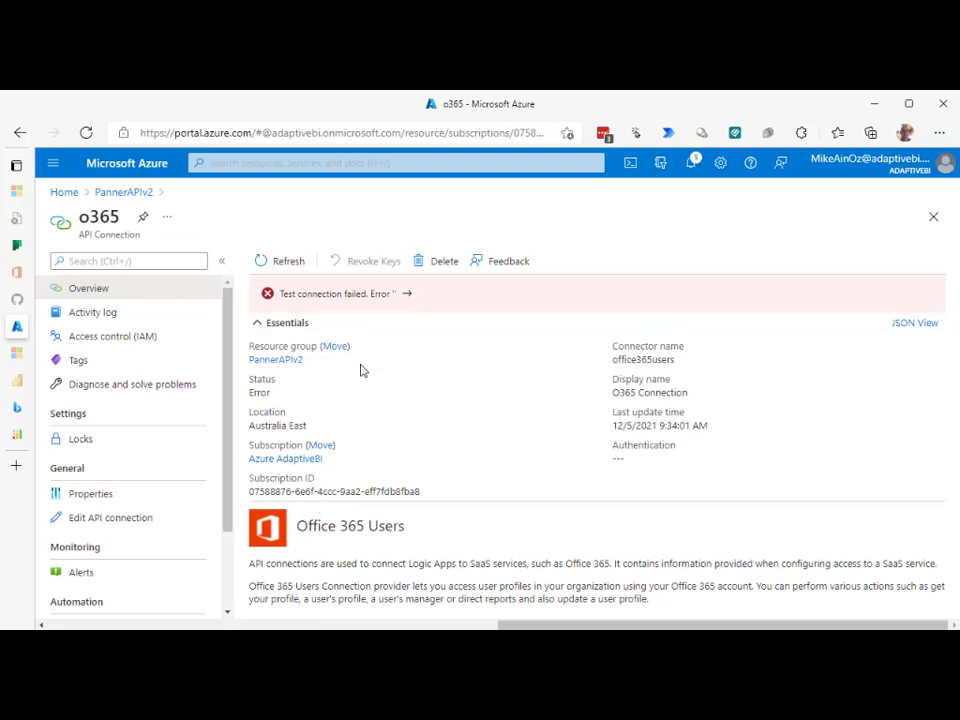
click(104, 528)
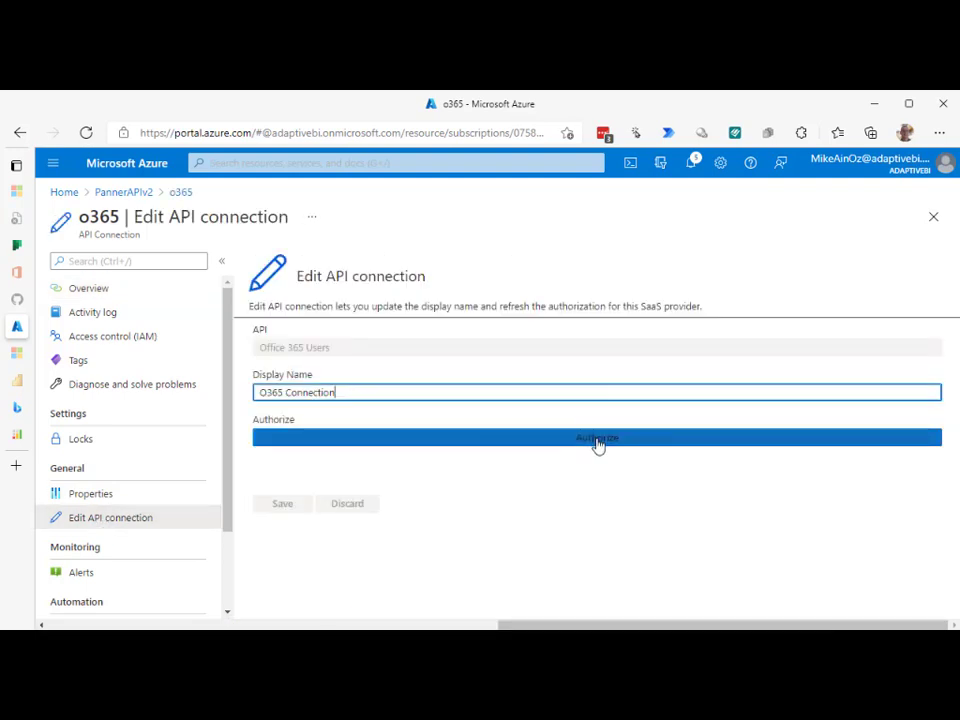
click(597, 441)
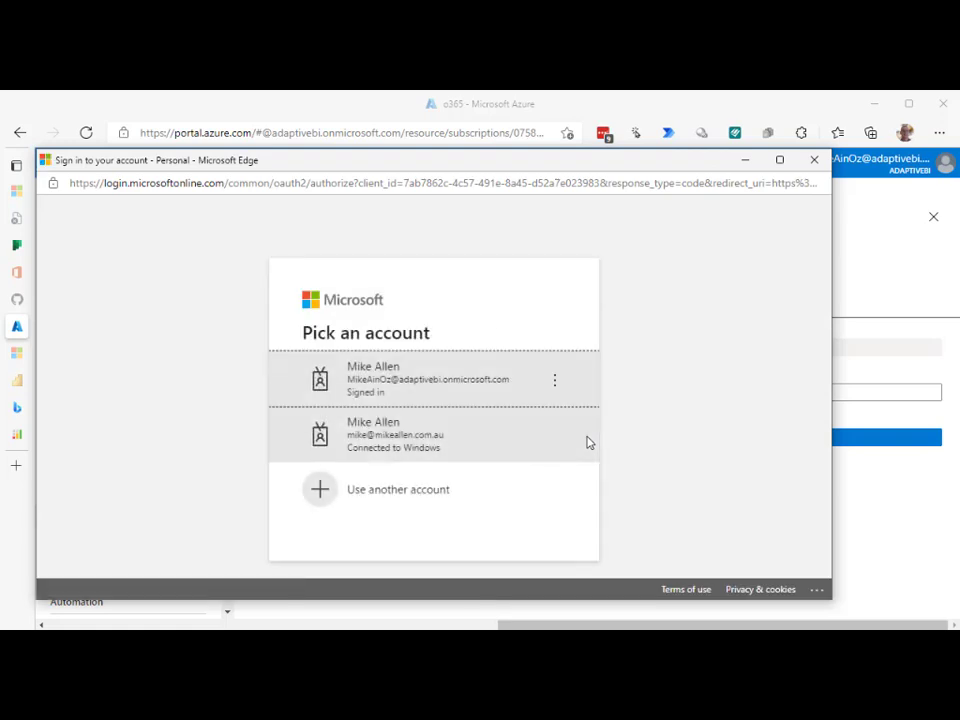
click(454, 388)
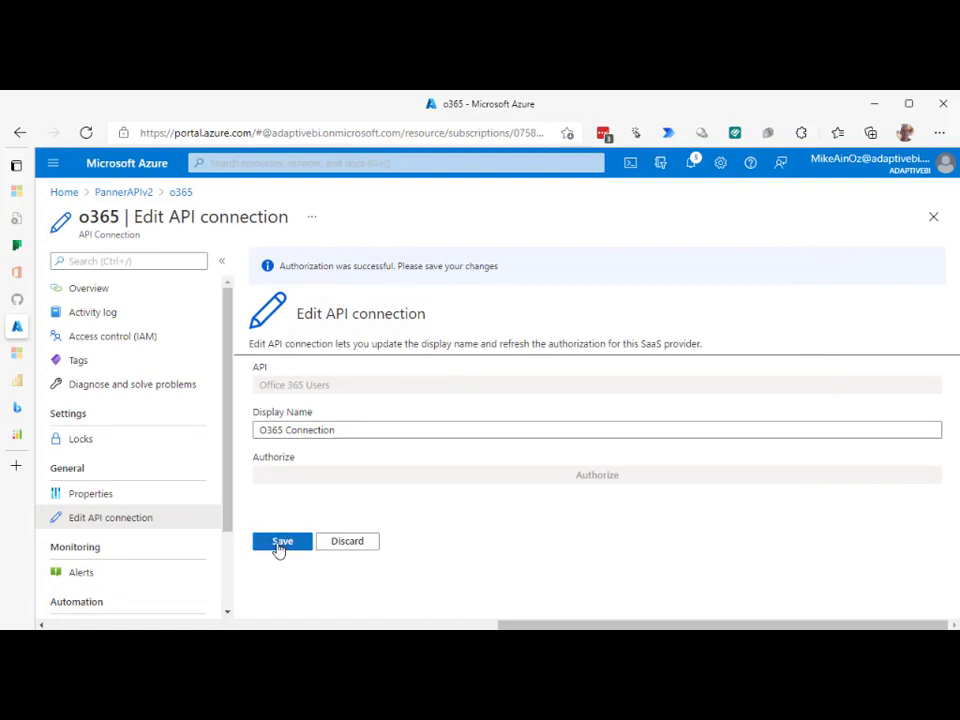
click(279, 546)
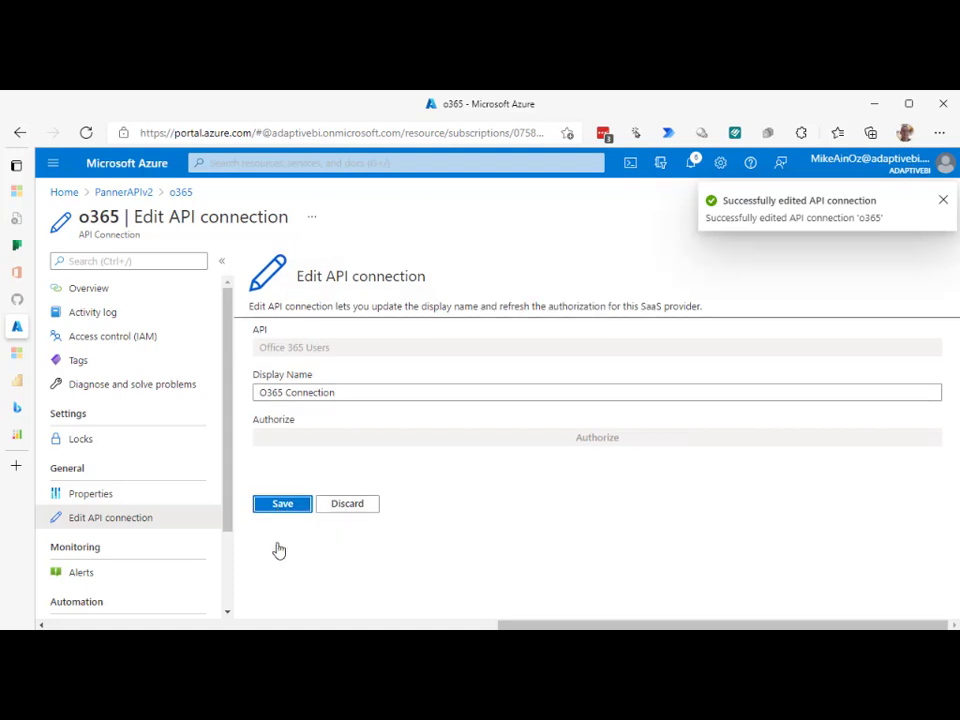
click(125, 193)
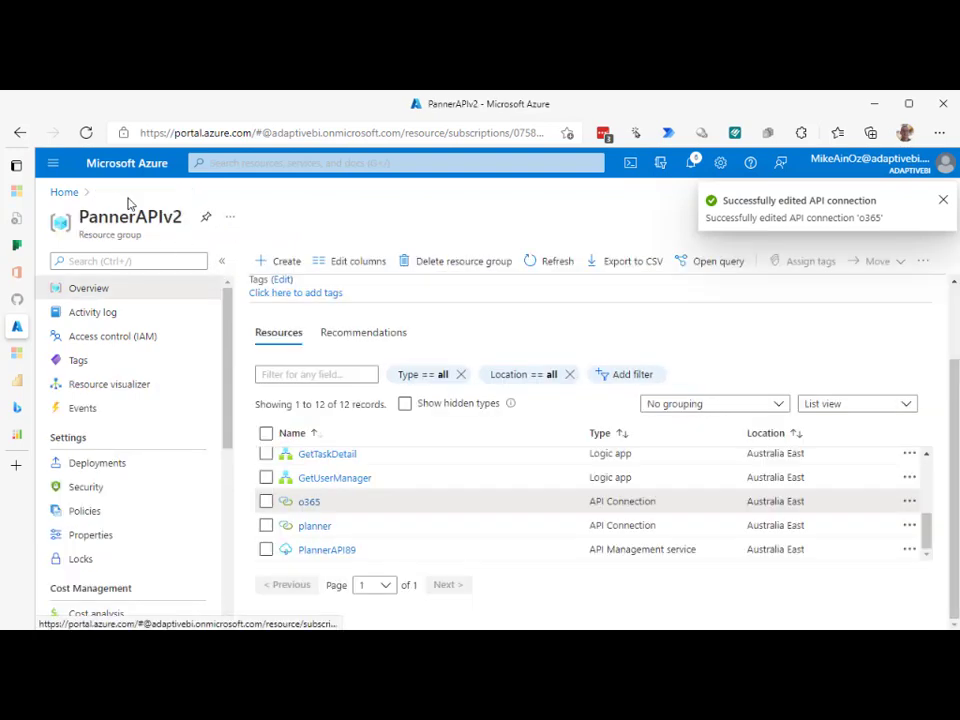
Step: Authorize the planner API connection with the signed-in account, save it, and go back to the PannerAPIv2 resource group
click(315, 528)
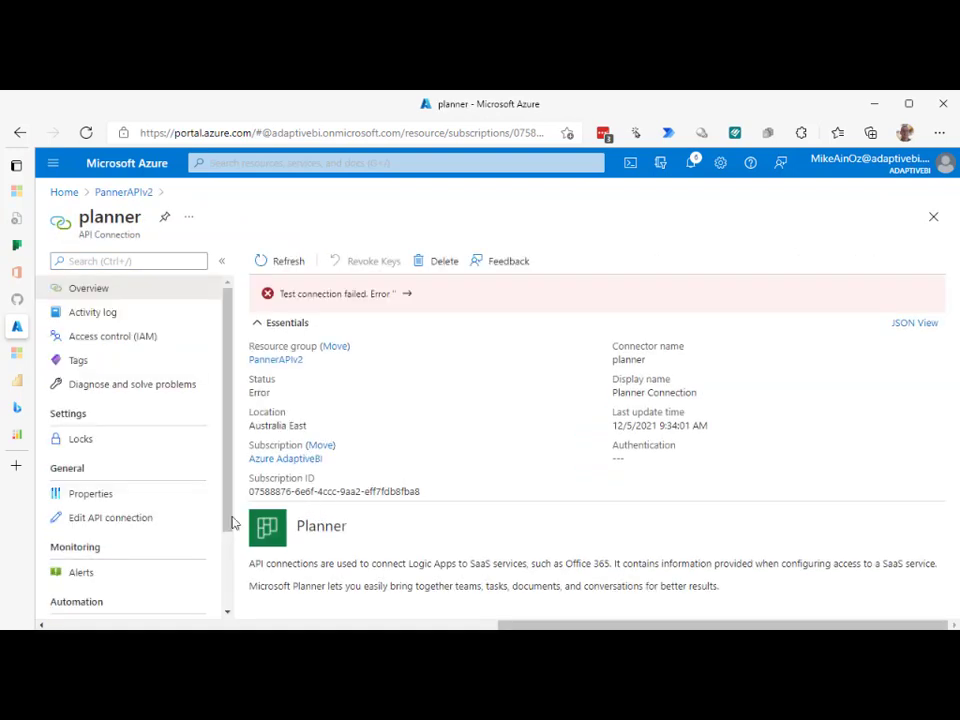
click(131, 529)
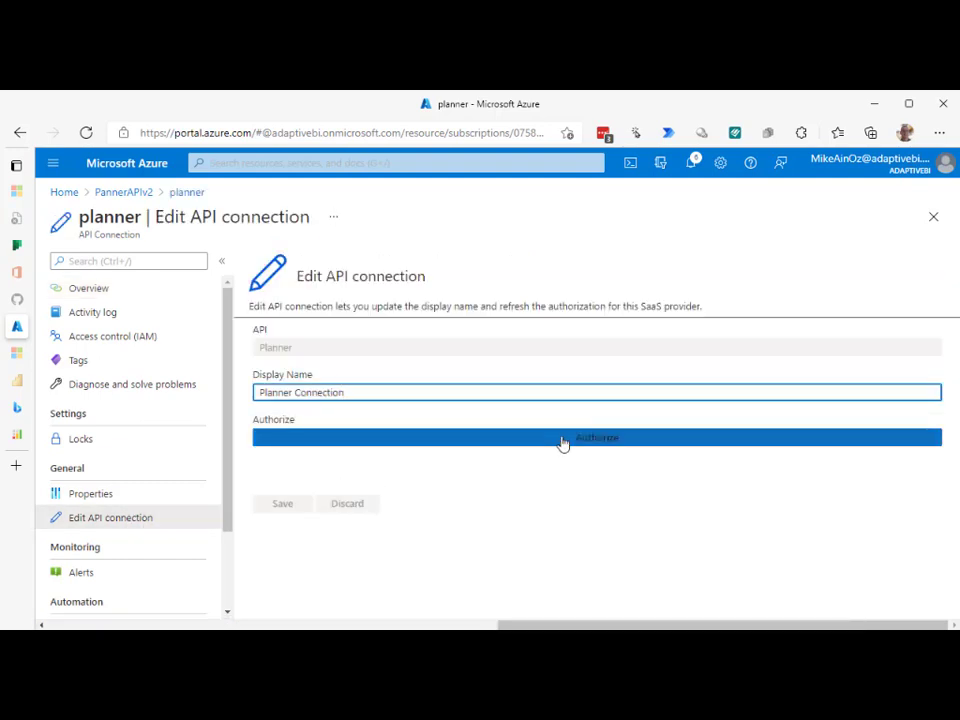
click(594, 438)
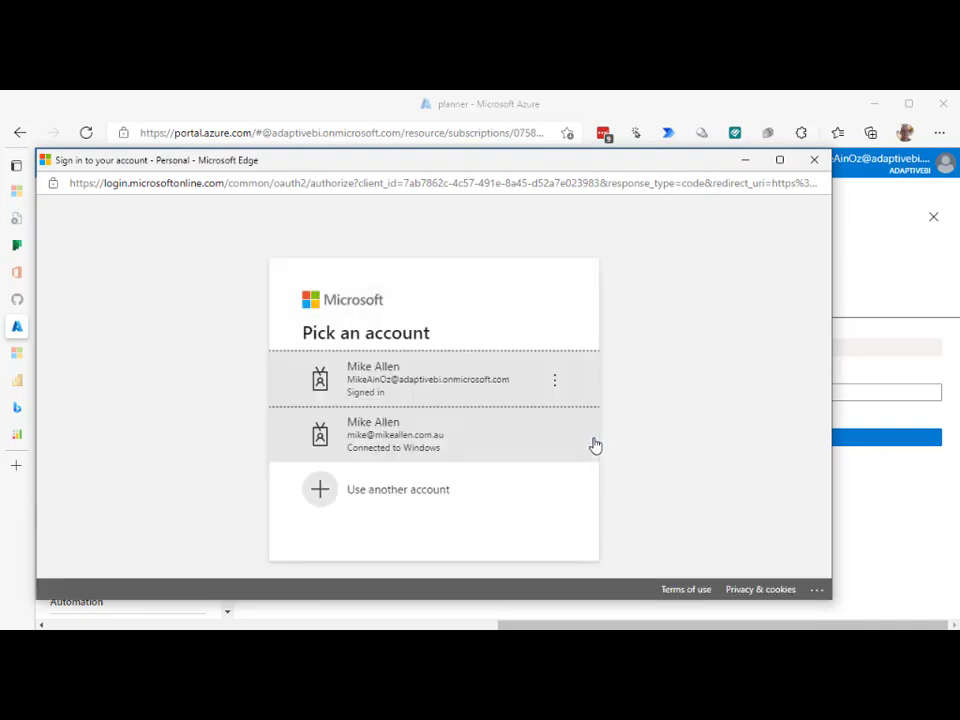
click(377, 388)
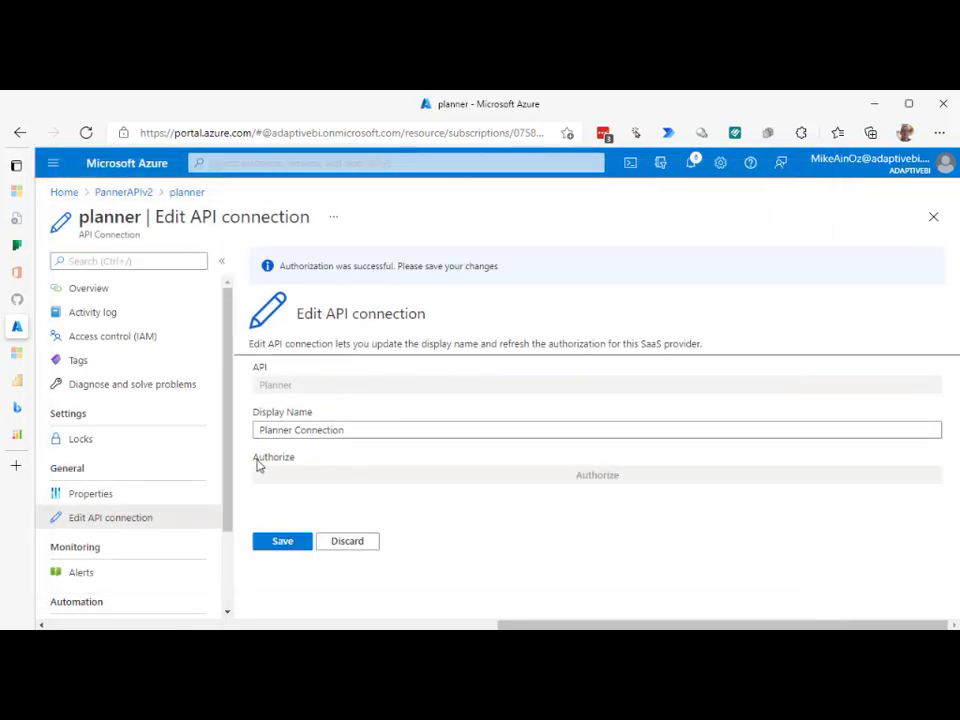
click(280, 544)
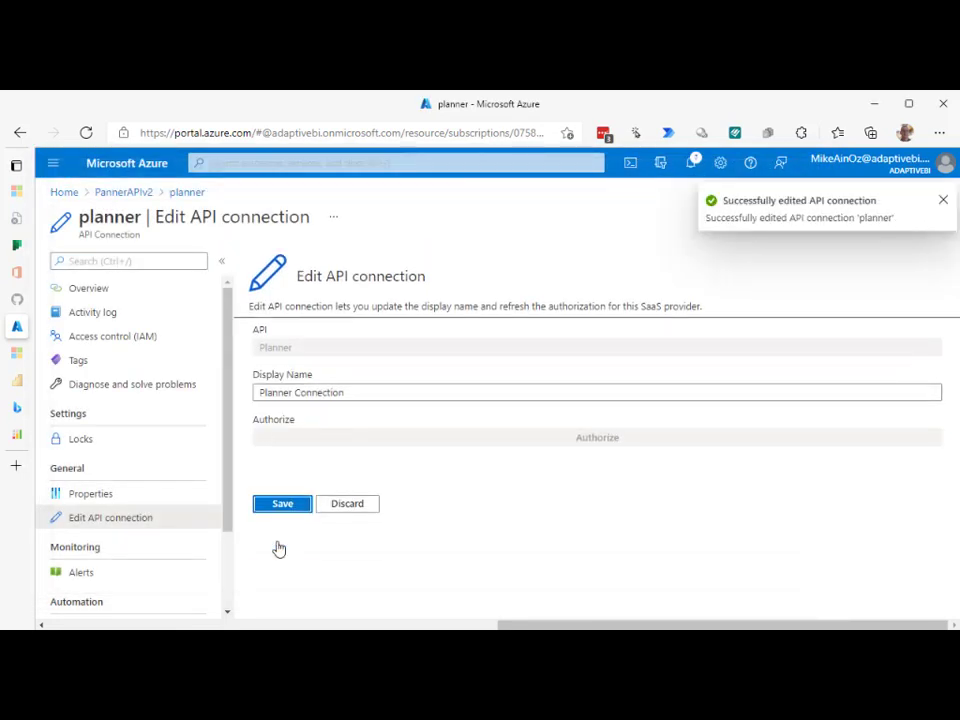
click(132, 194)
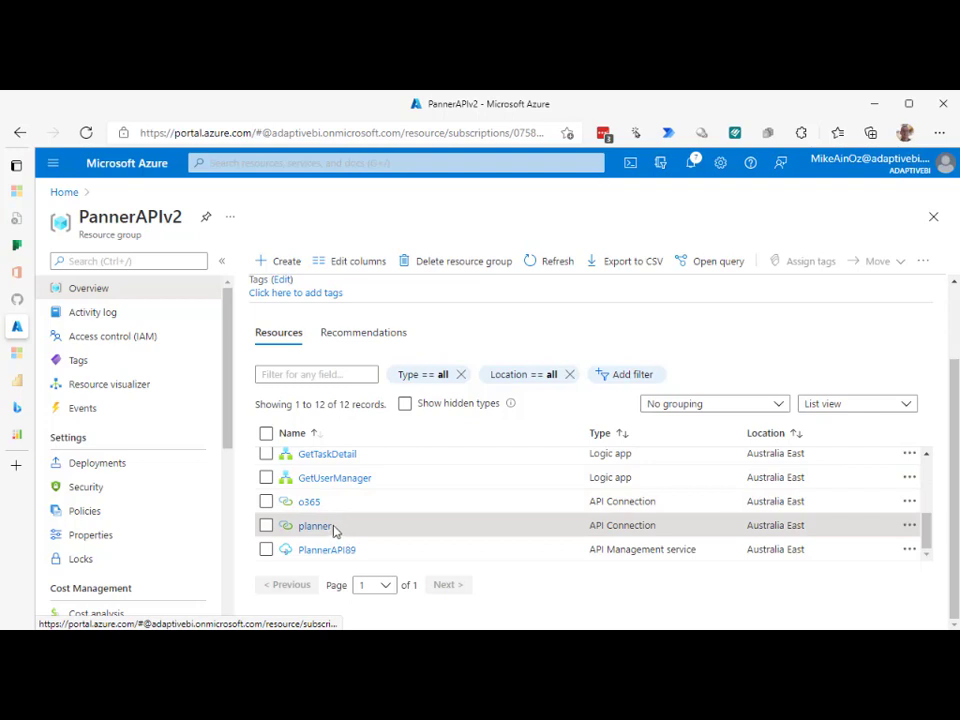
Step: Open the azuread API connection for editing and start its authorization
scroll(381, 478, up, 1)
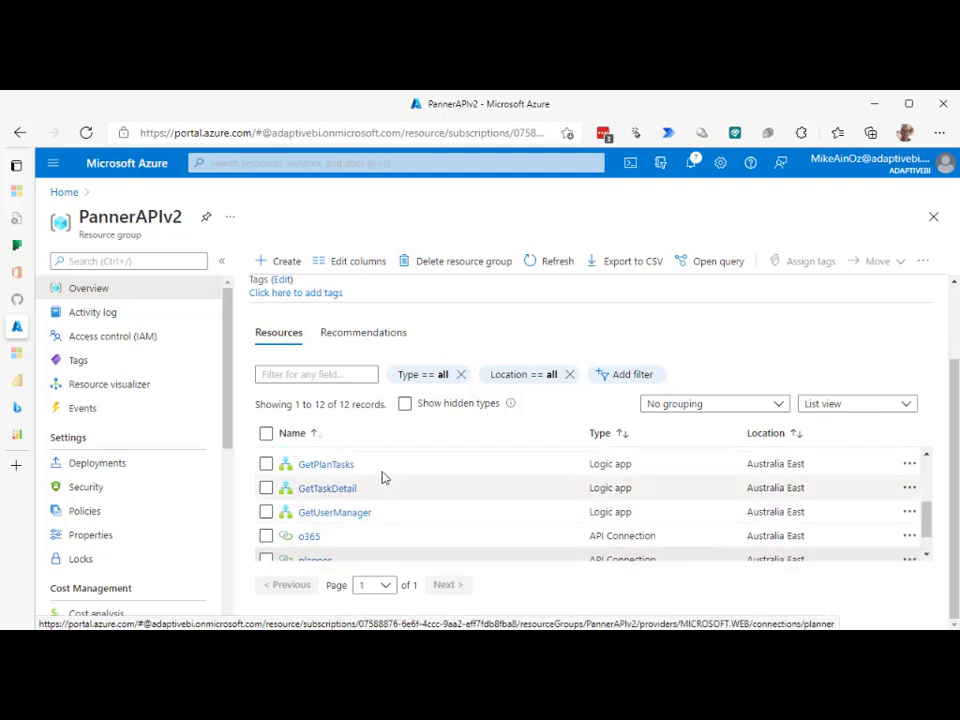
scroll(381, 478, up, 5)
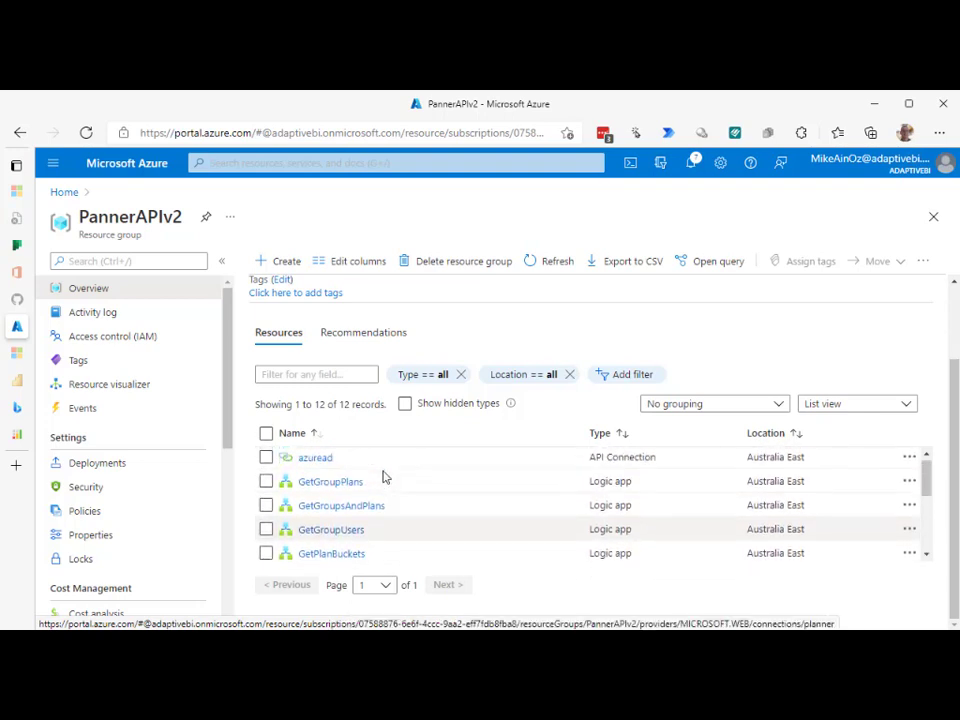
click(321, 465)
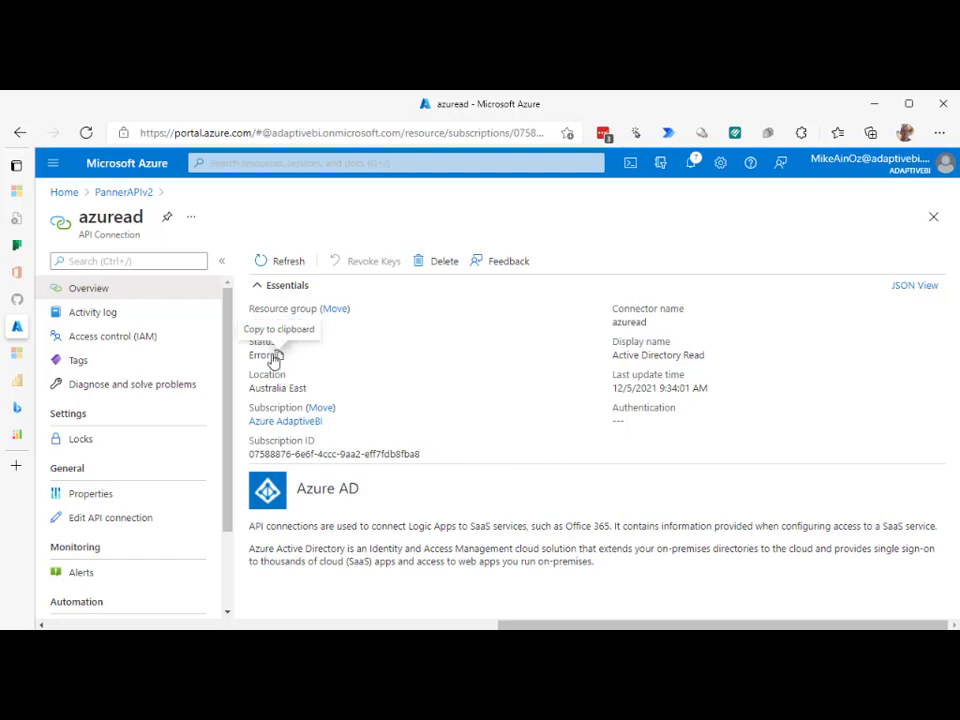
click(100, 518)
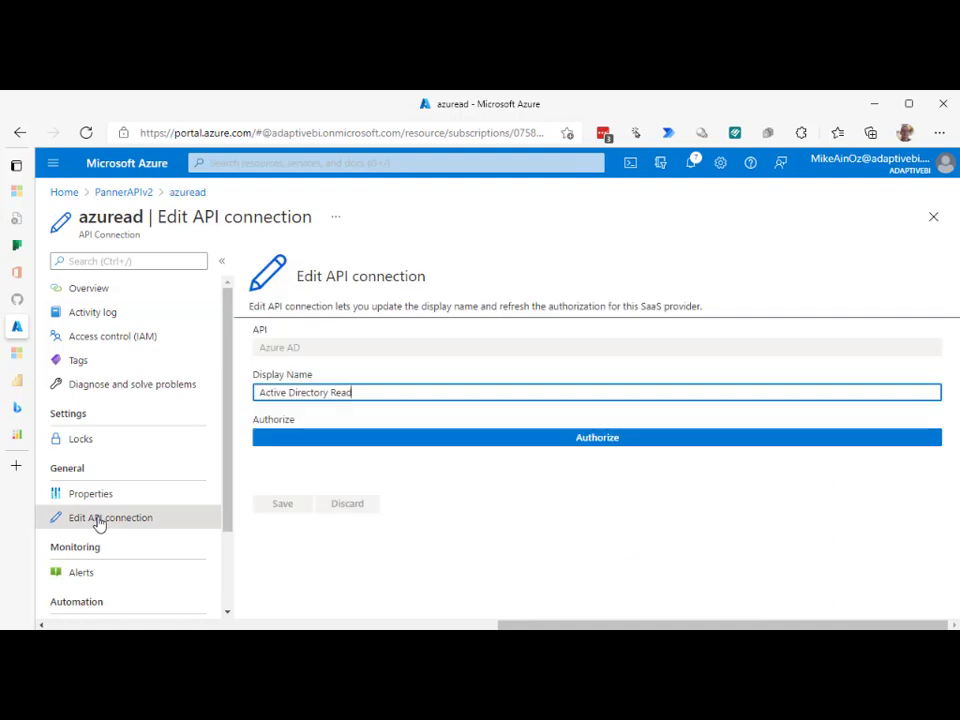
click(597, 440)
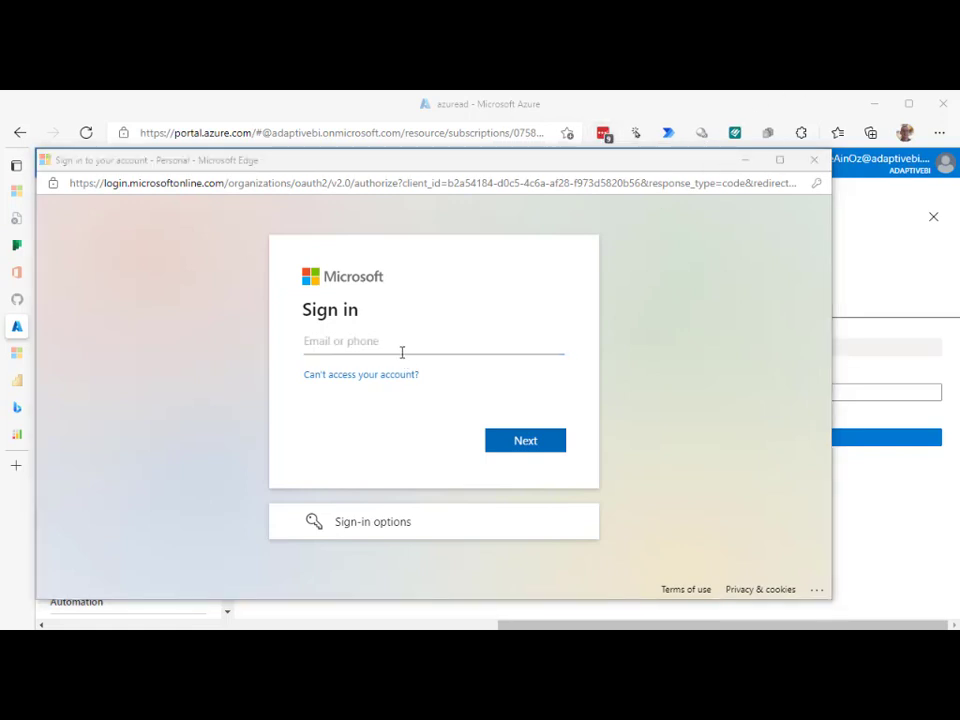
Step: Sign in with the saved account e-mail and password to authorize azuread, and save the connection
click(400, 344)
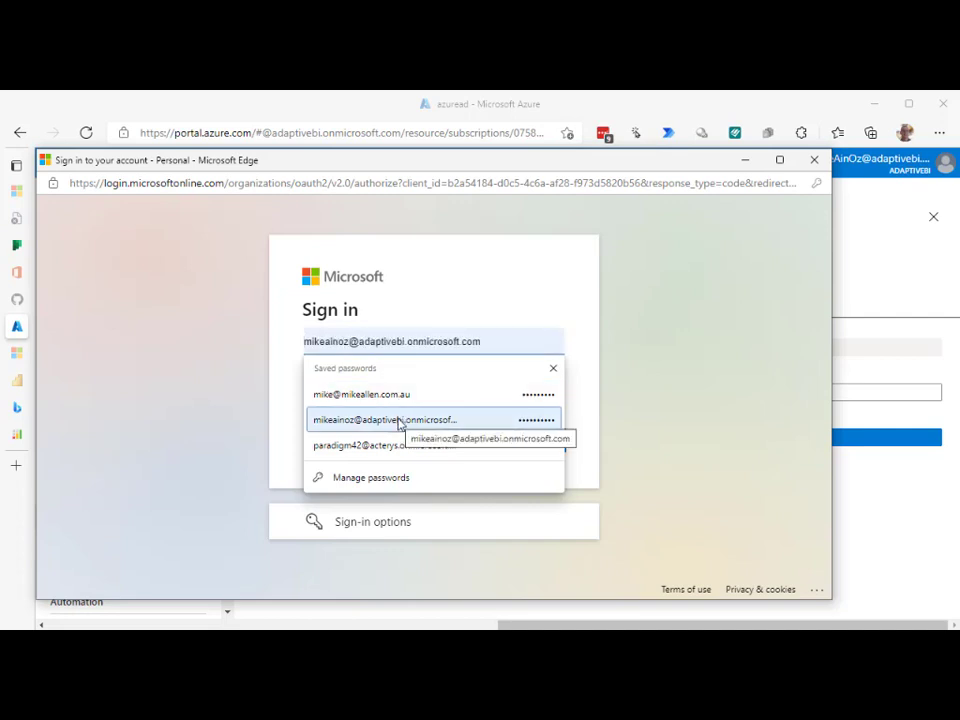
click(397, 421)
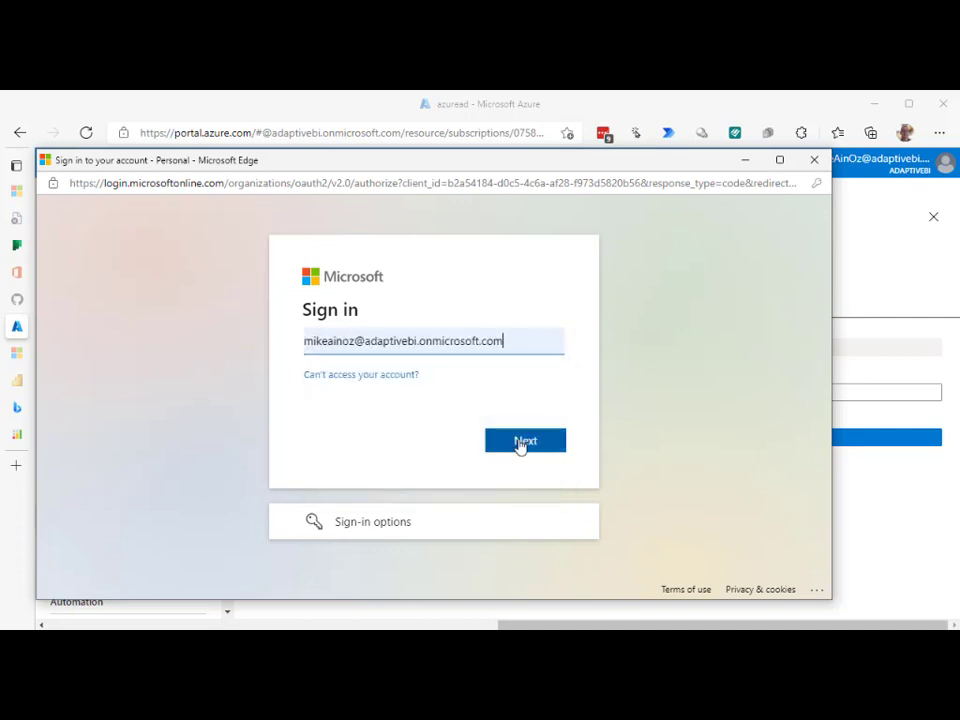
click(518, 444)
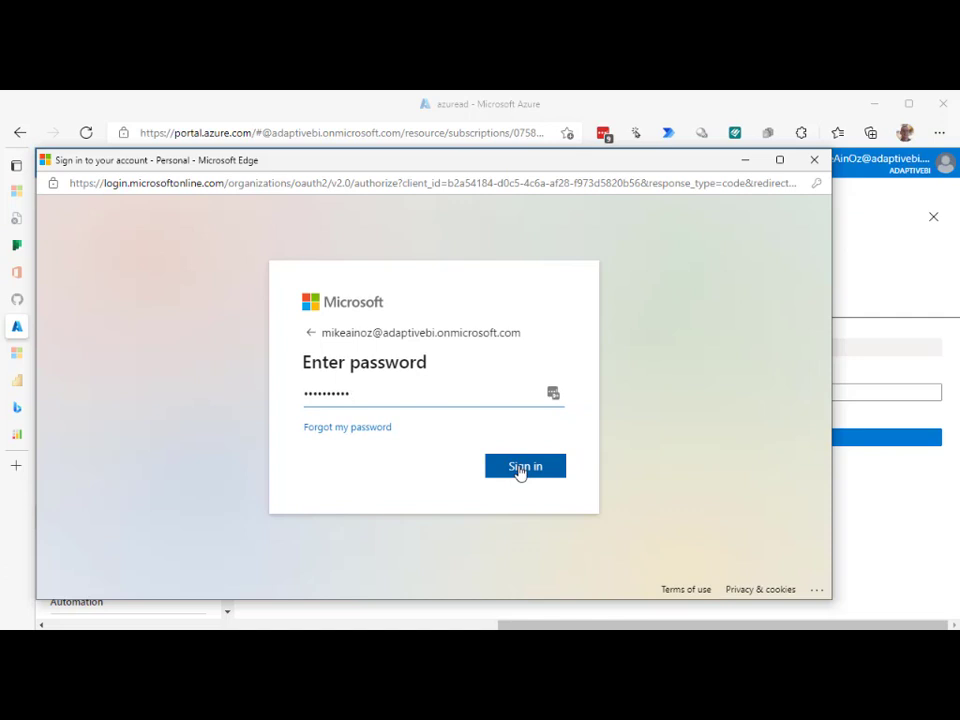
click(522, 467)
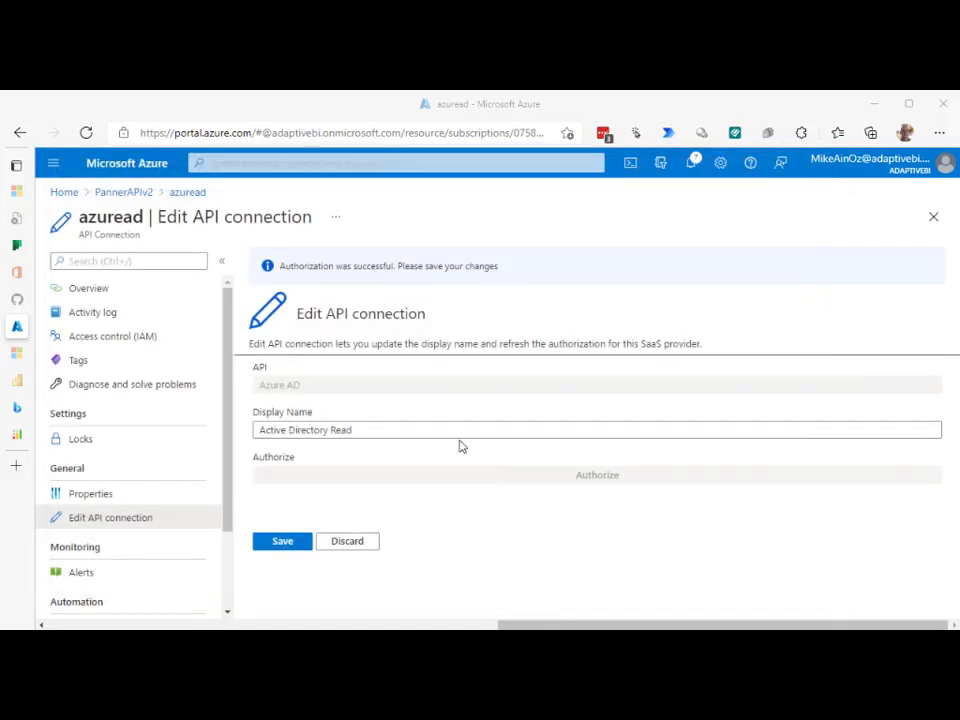
click(290, 543)
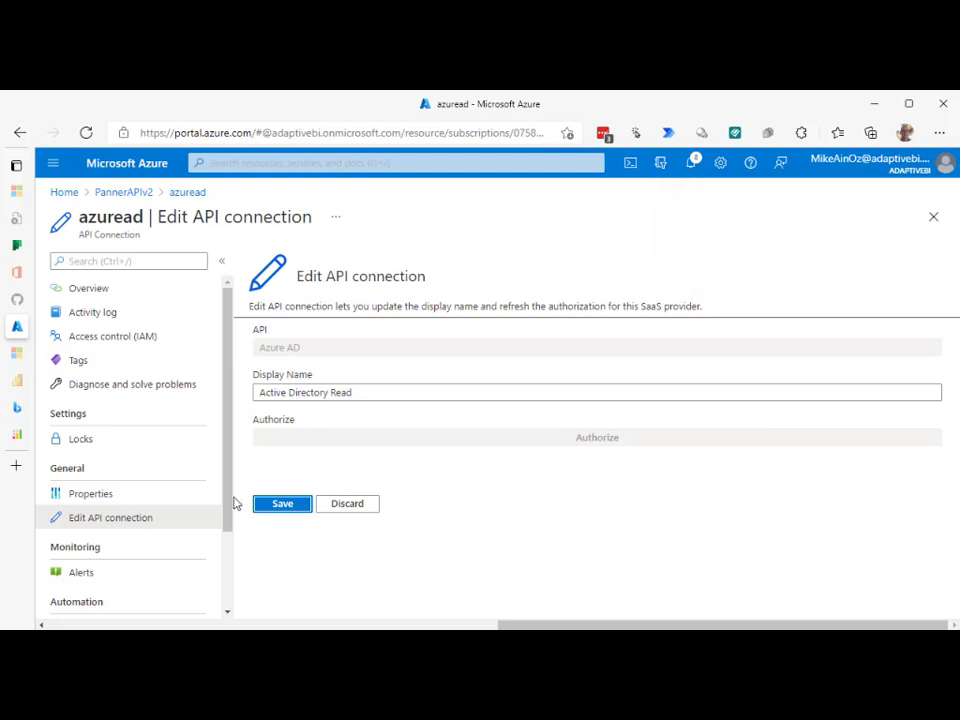
Step: Return to the PannerAPIv2 resource group and look through its resources
click(121, 193)
scroll(542, 510, down, 3)
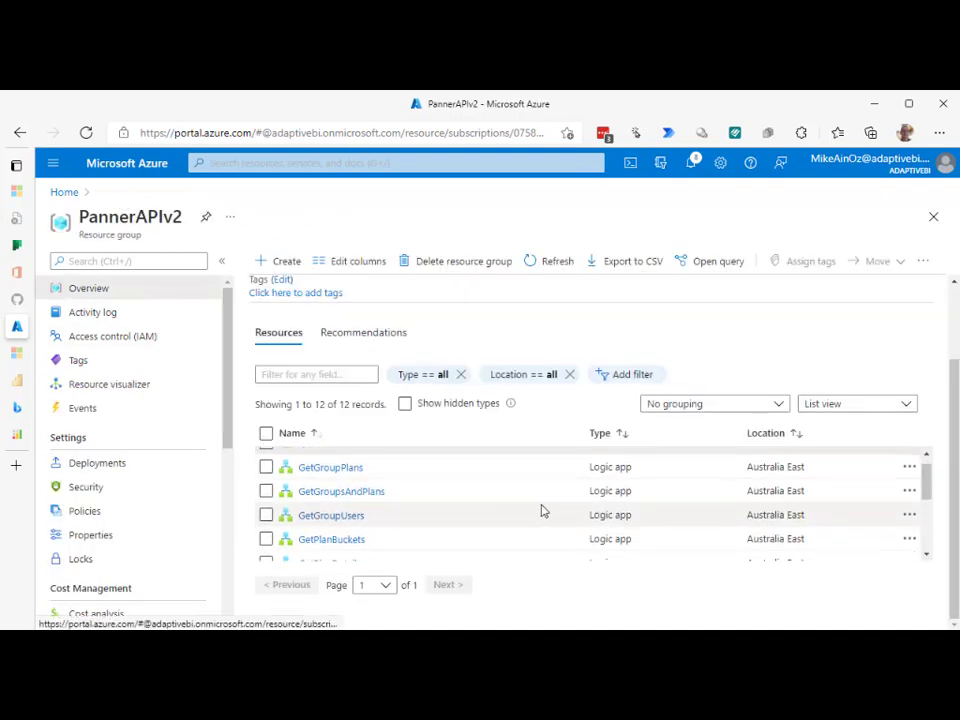
scroll(602, 510, down, 5)
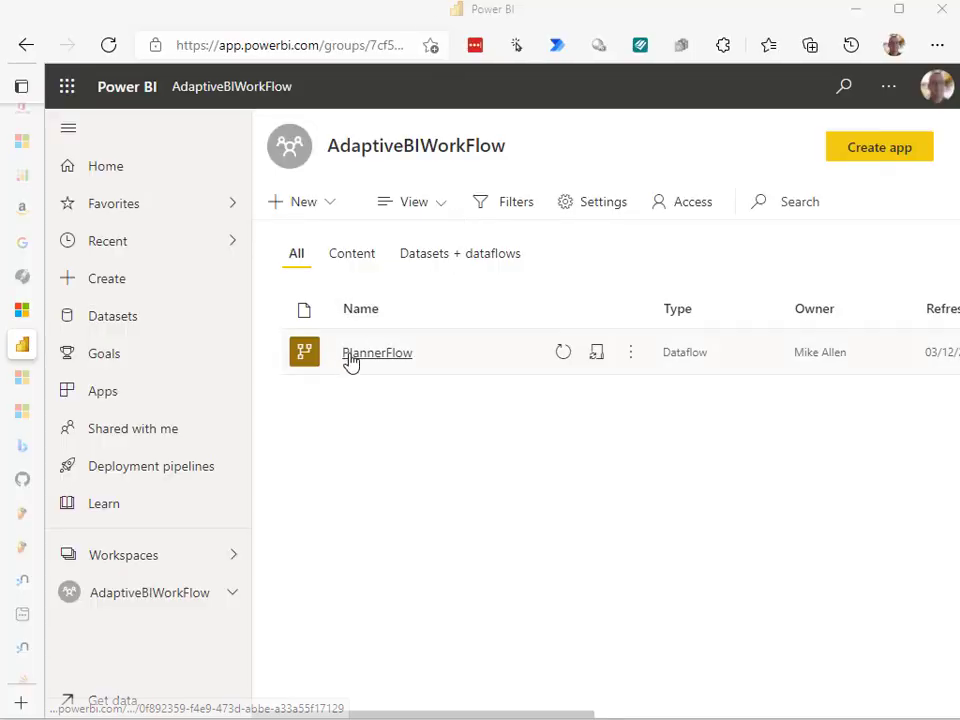
Step: Switch to Power BI, check the date range in PlannerFlow's Calendar query, and close the dataflow without saving changes
click(634, 361)
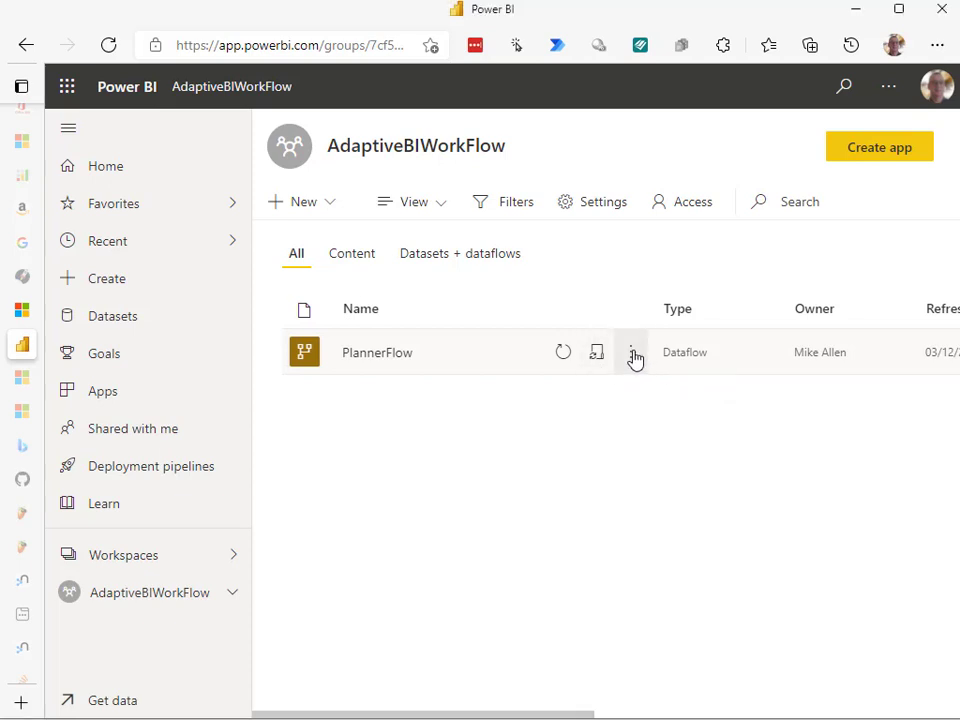
click(634, 428)
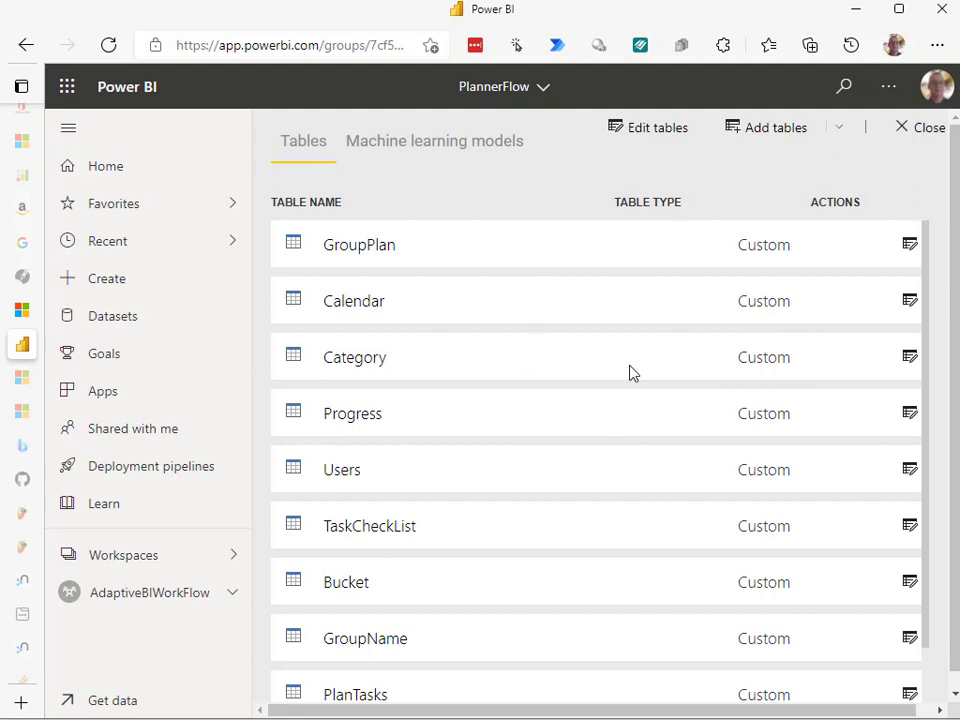
click(910, 302)
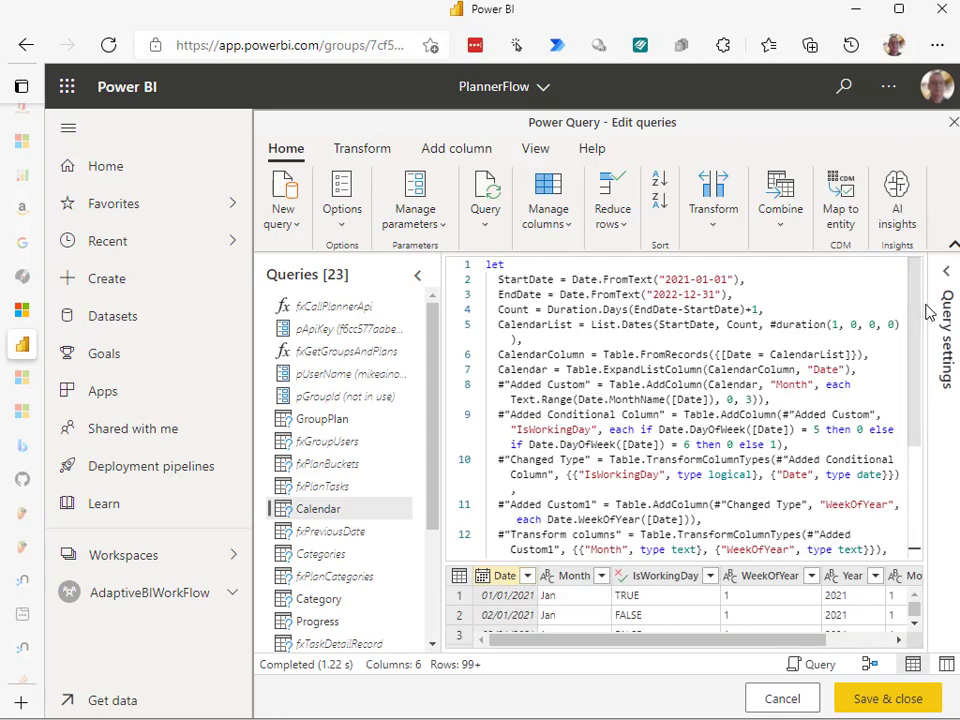
click(782, 700)
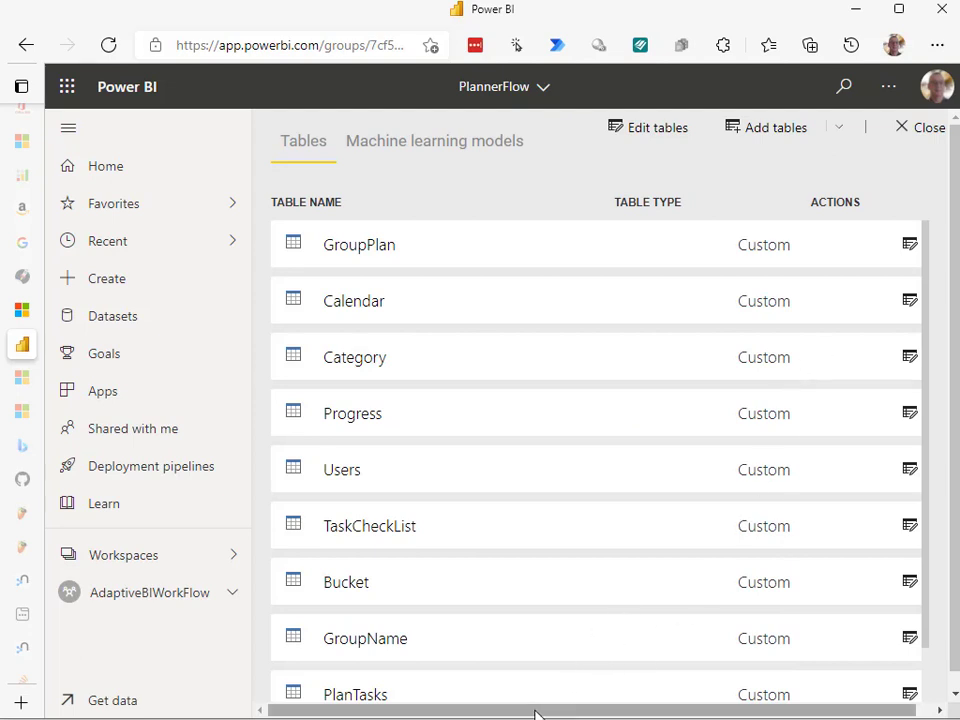
click(921, 135)
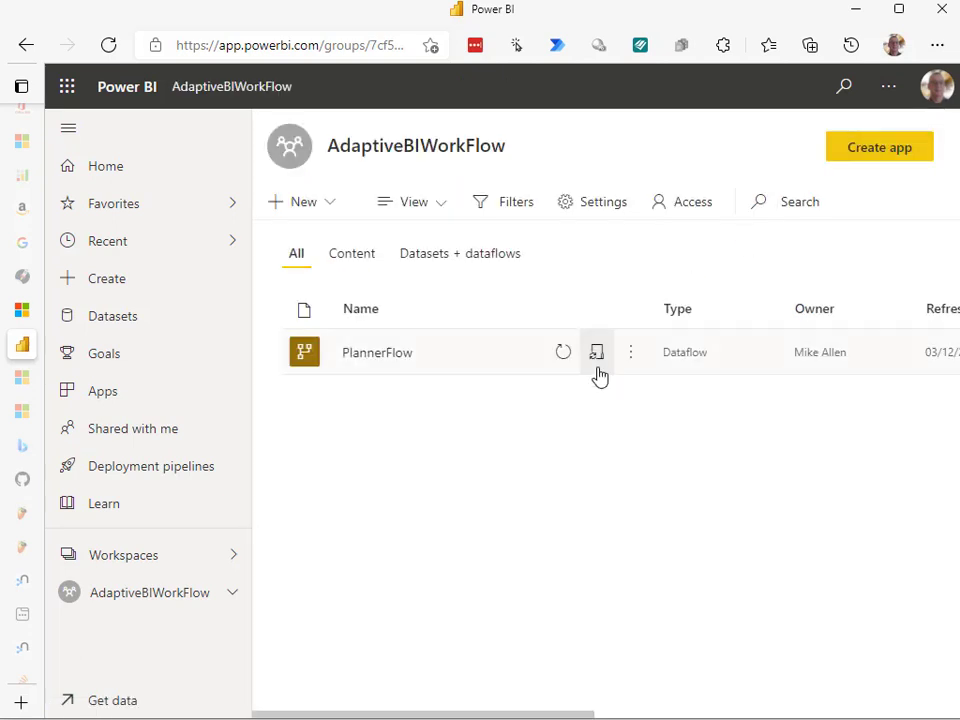
Step: Refresh the PlannerFlow dataflow and check its refresh history
click(564, 354)
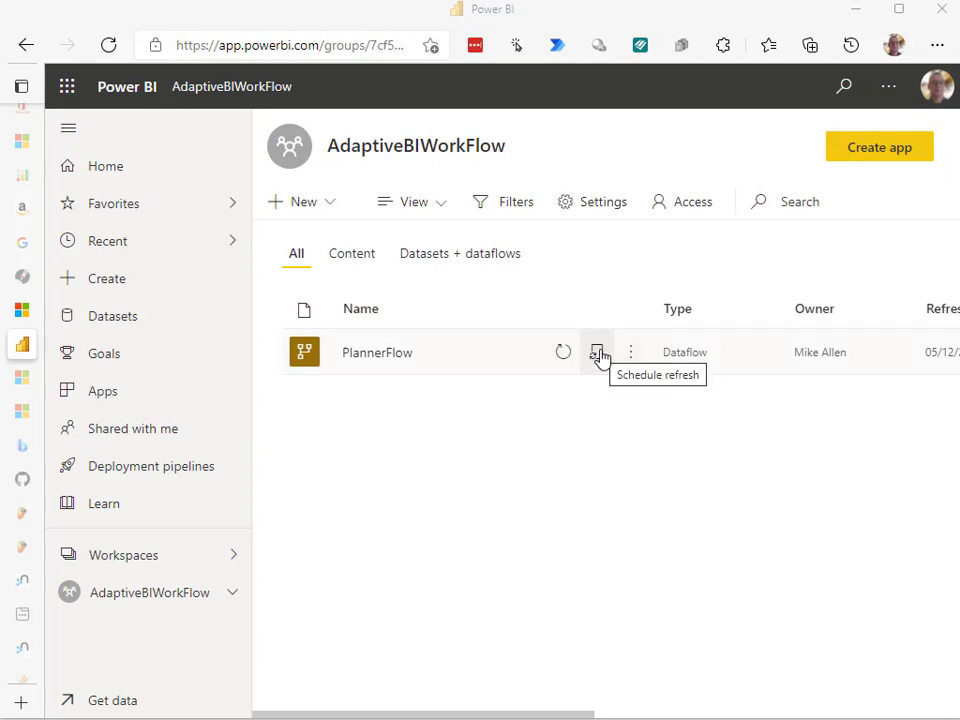
click(597, 353)
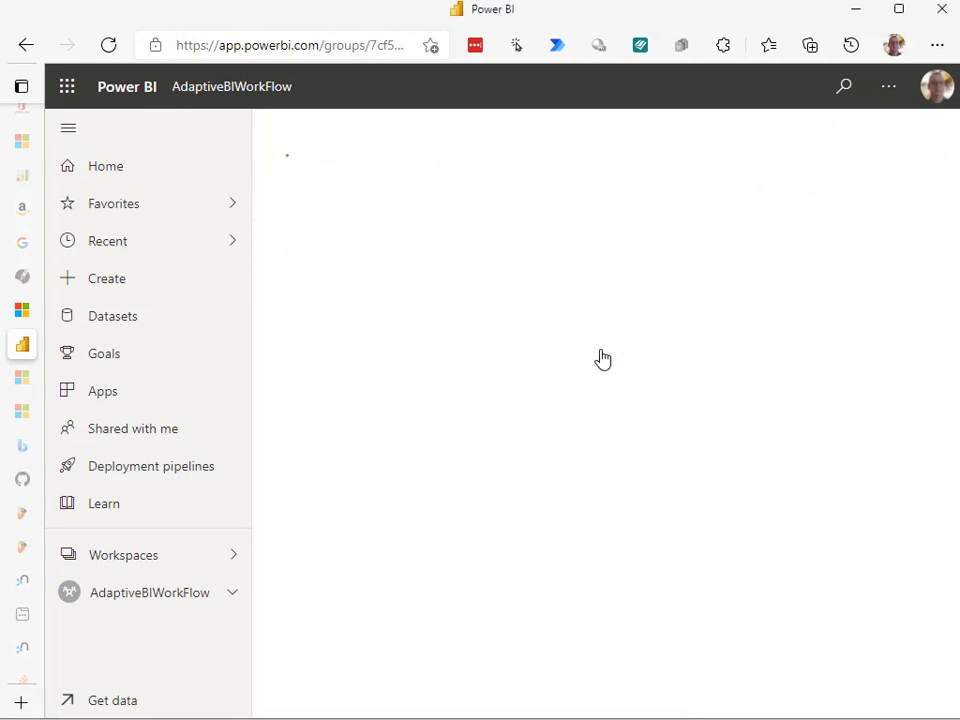
click(645, 316)
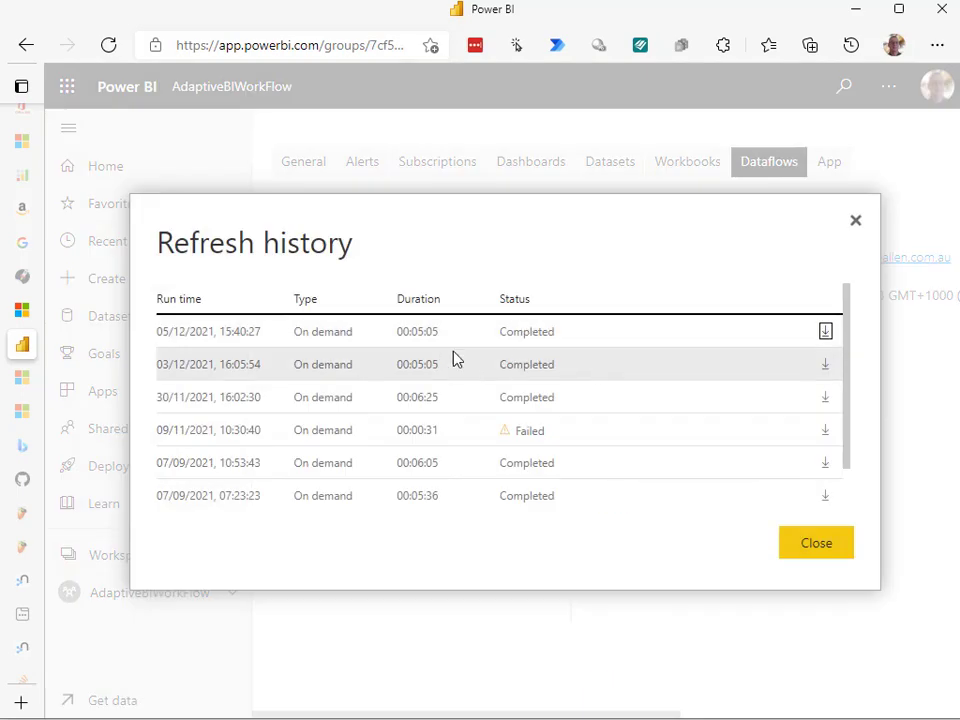
click(823, 543)
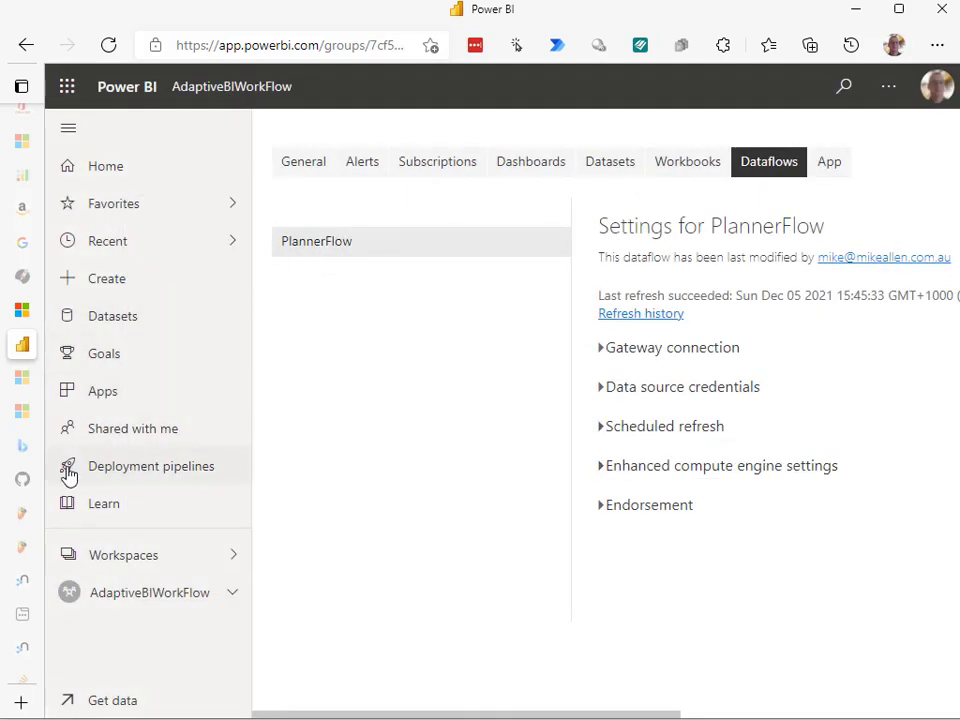
Step: Open the Planner Reporting workspace and refresh the PlannerReport dataset
click(155, 563)
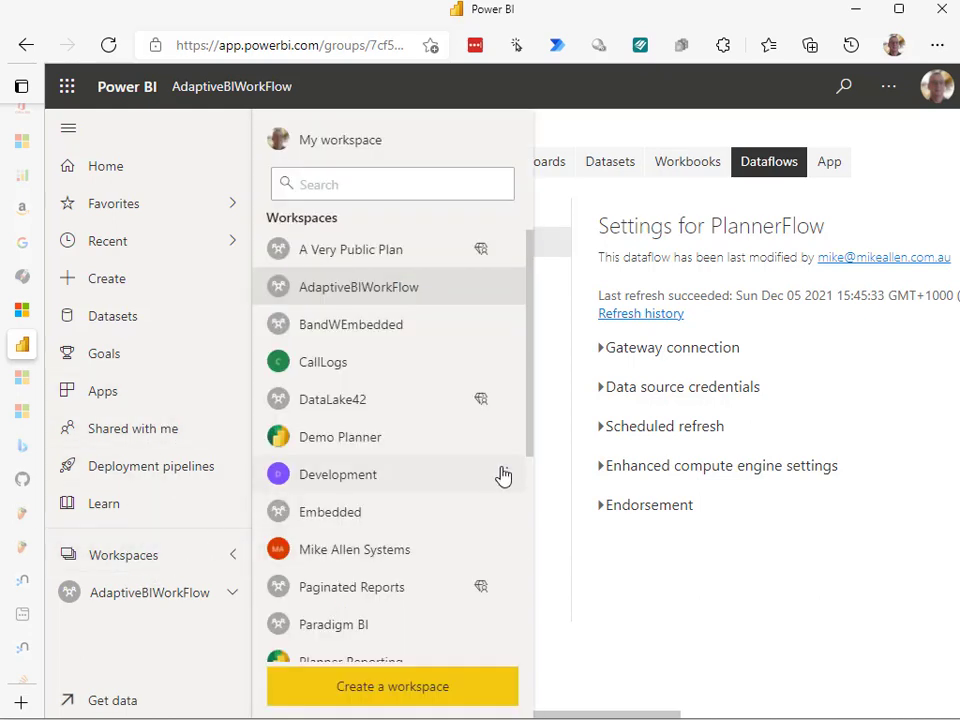
drag(532, 416, 499, 514)
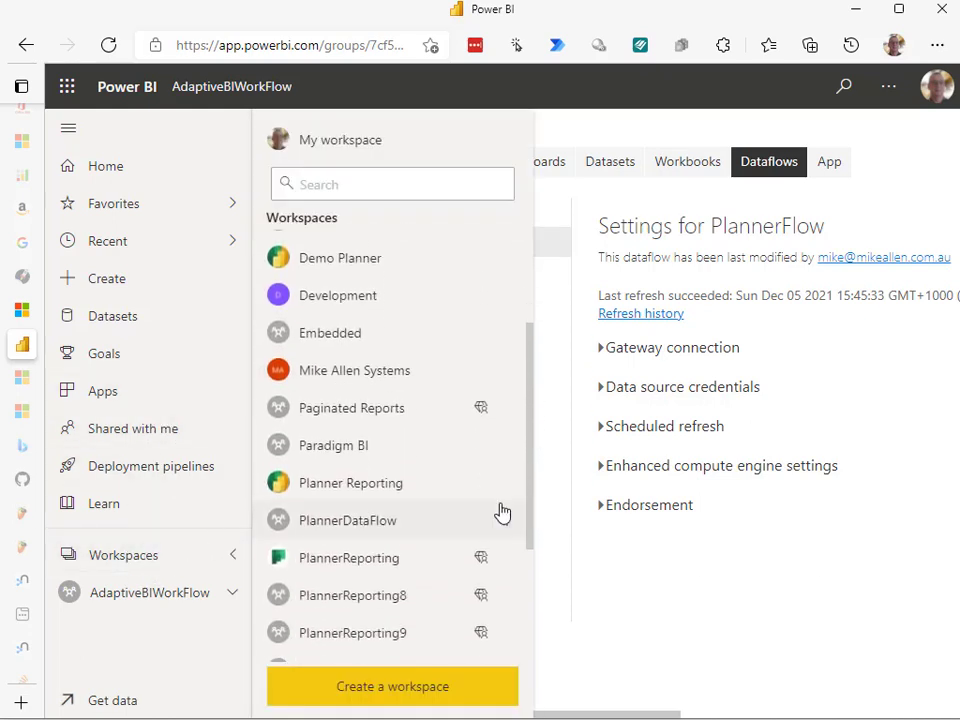
click(370, 490)
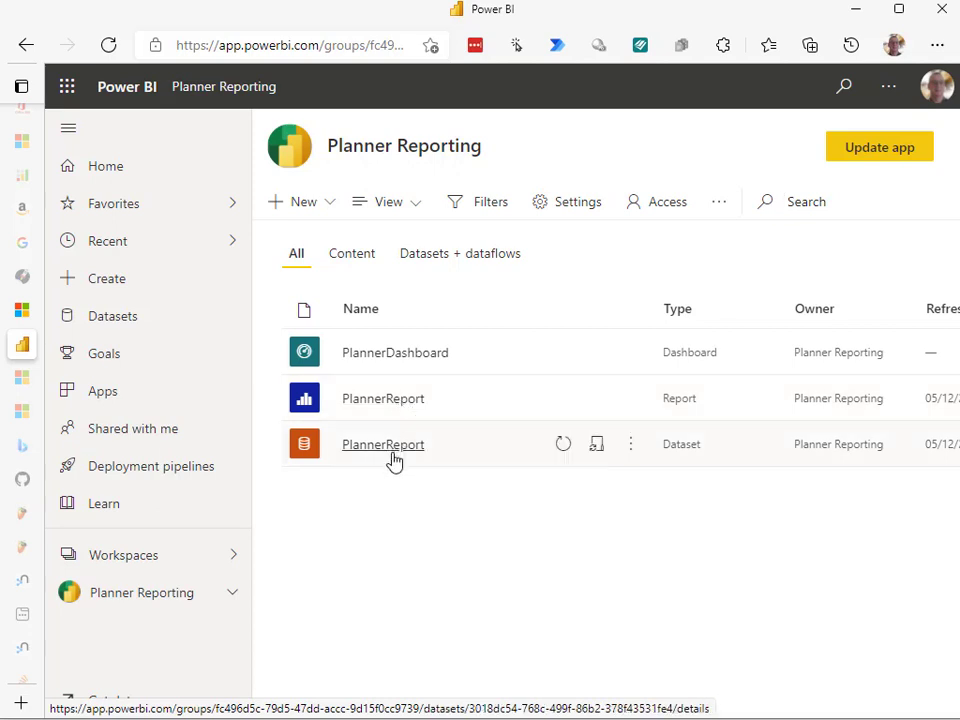
click(566, 448)
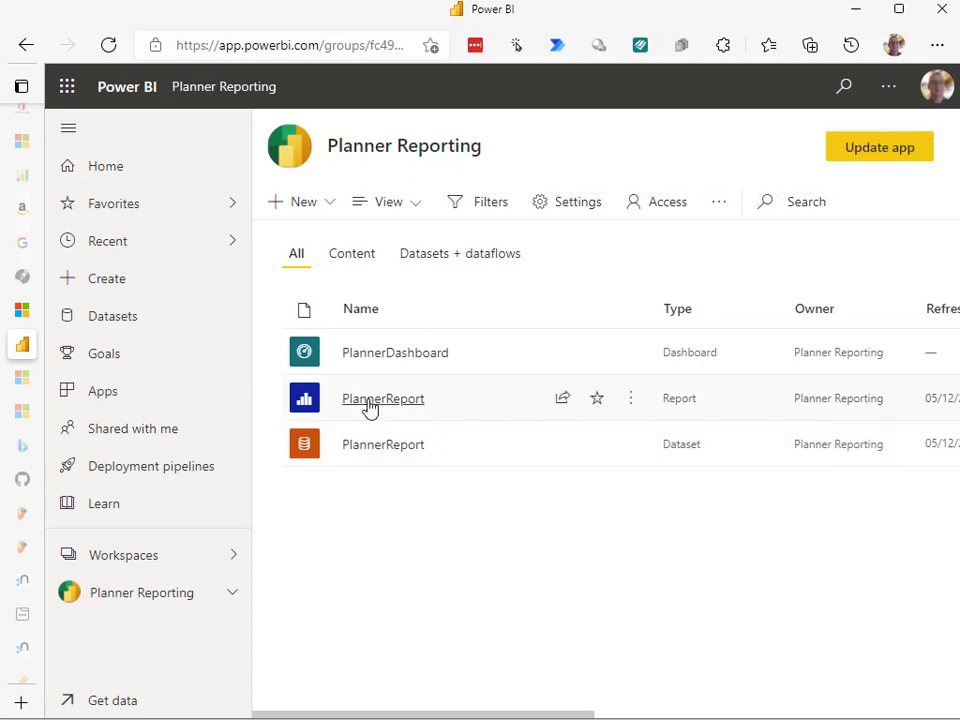
Step: Open the PlannerReport report and apply its Due This Week filter, followed by Overdue - Last 30 Days
click(68, 128)
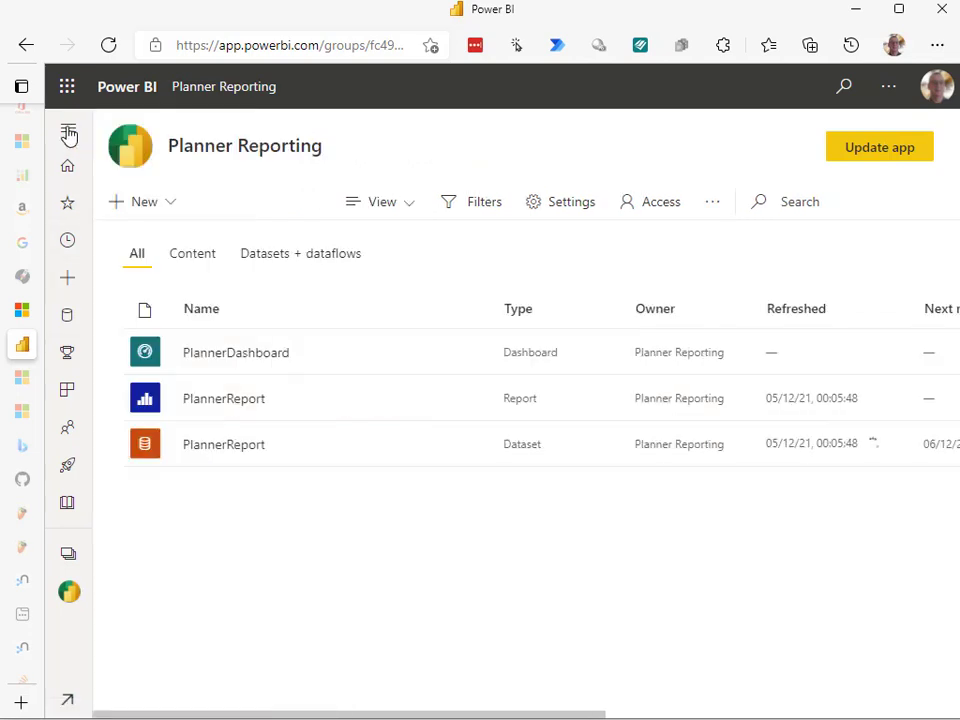
click(200, 400)
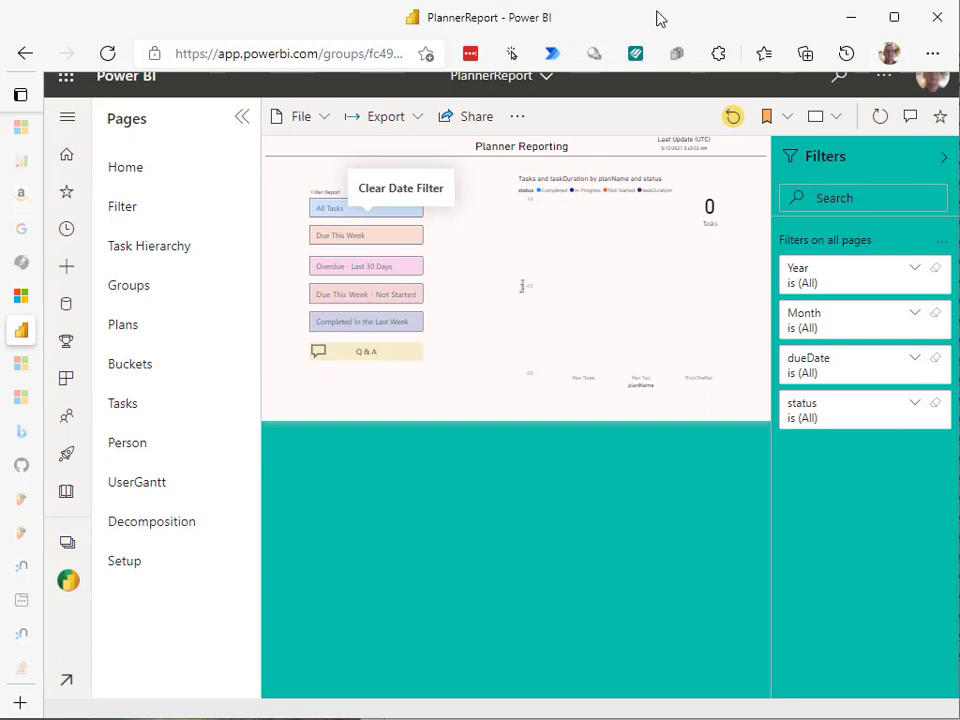
click(359, 243)
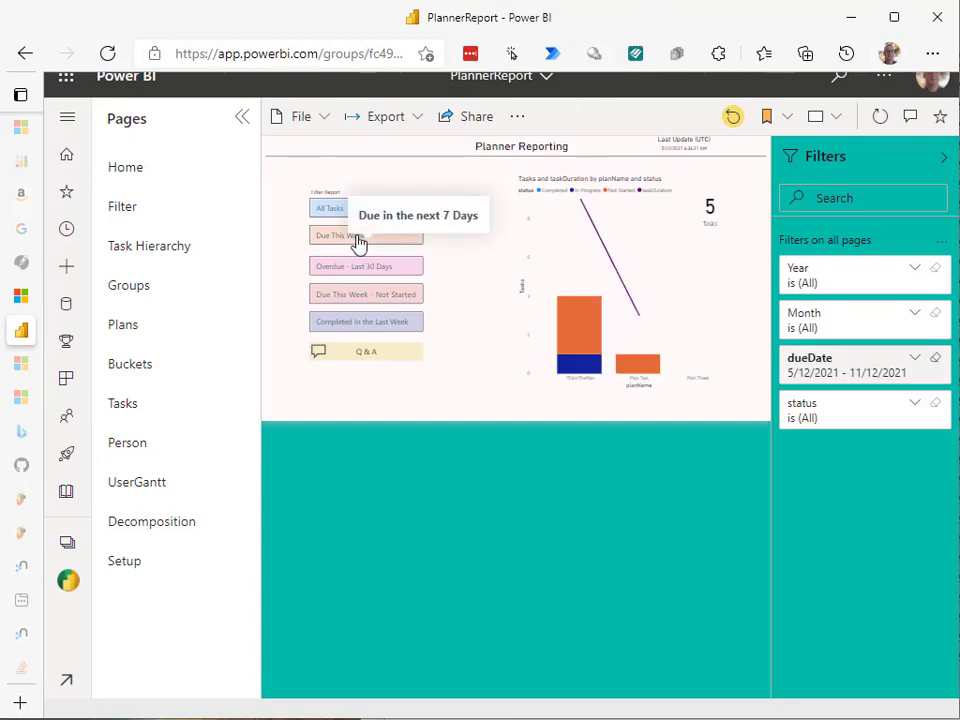
click(359, 270)
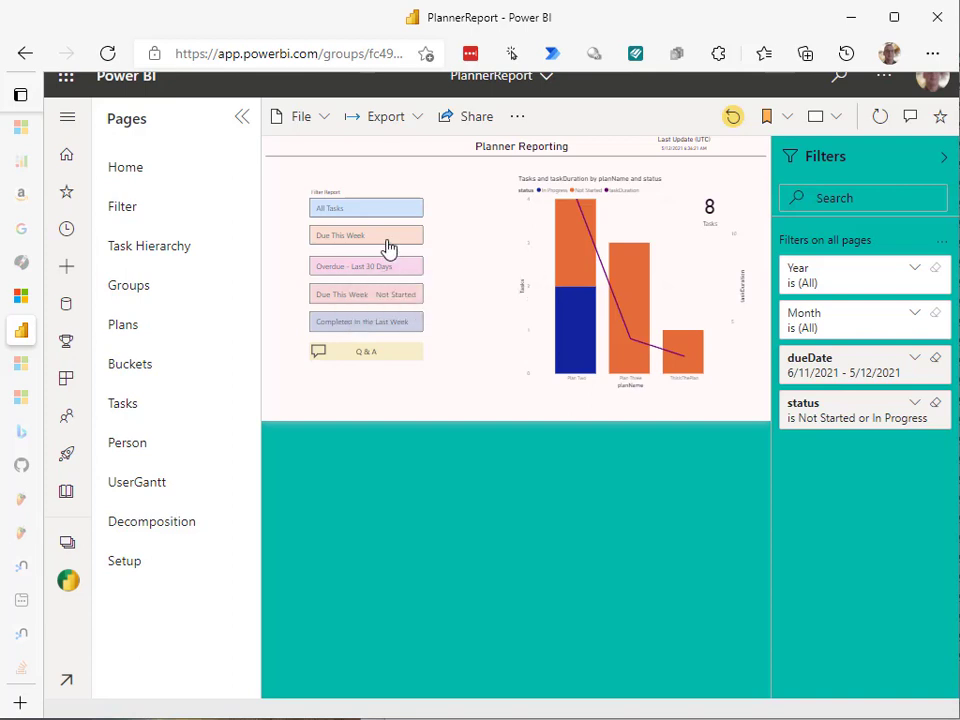
Step: Examine the people breakdown on the Task Hierarchy page and the due date chart on the Tasks page
click(152, 259)
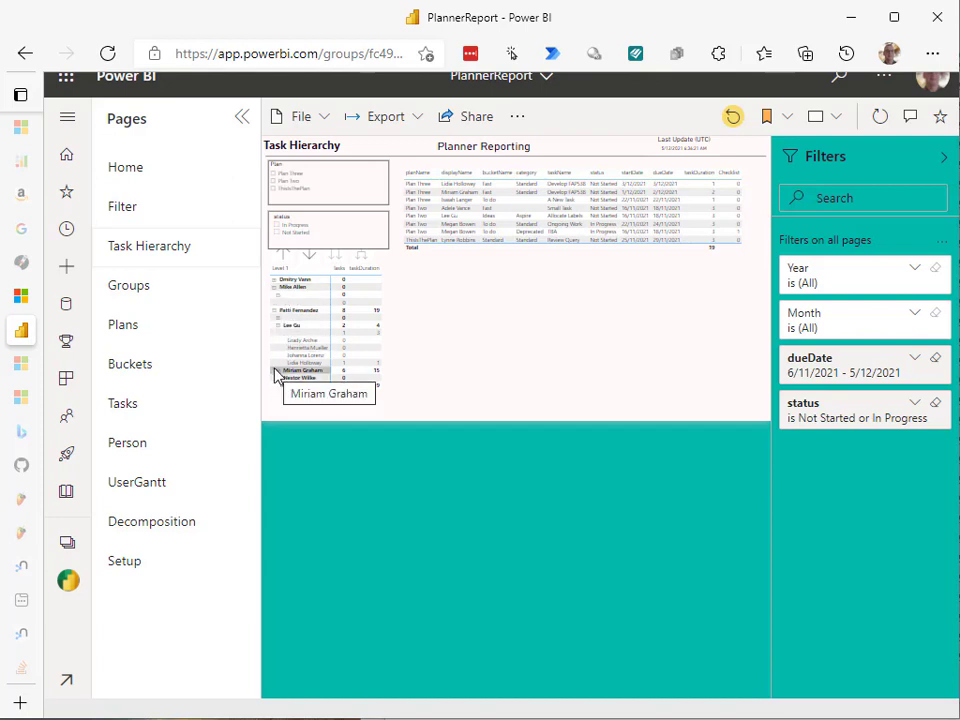
click(277, 374)
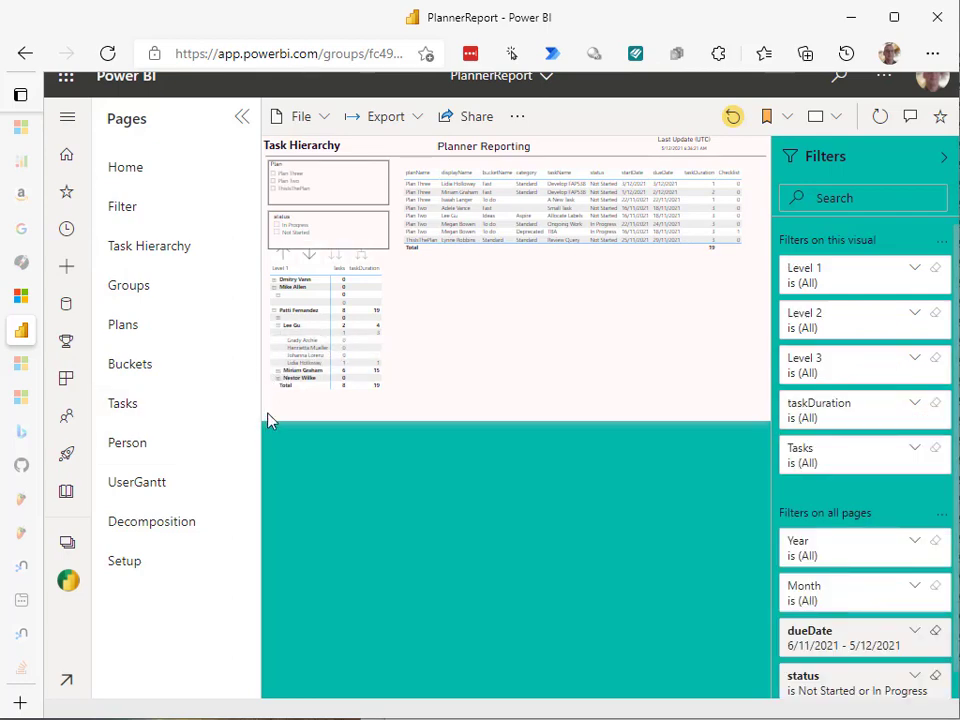
click(163, 410)
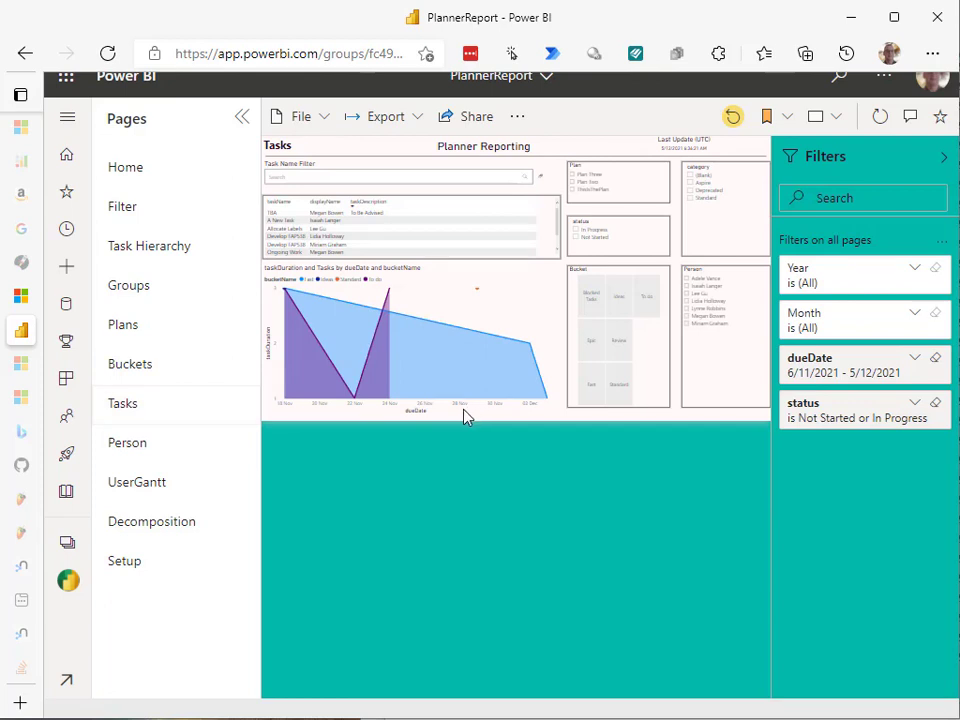
mouse_move(454, 414)
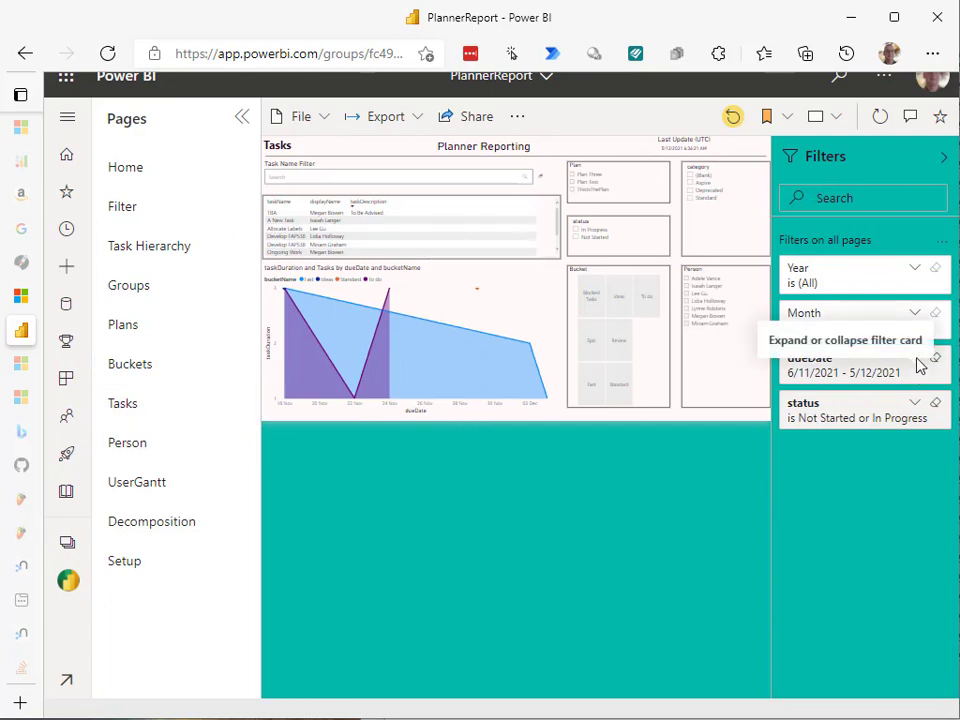
Step: Filter dueDate on all pages by relative date to the next 2 months, and collapse the report's page list
click(866, 376)
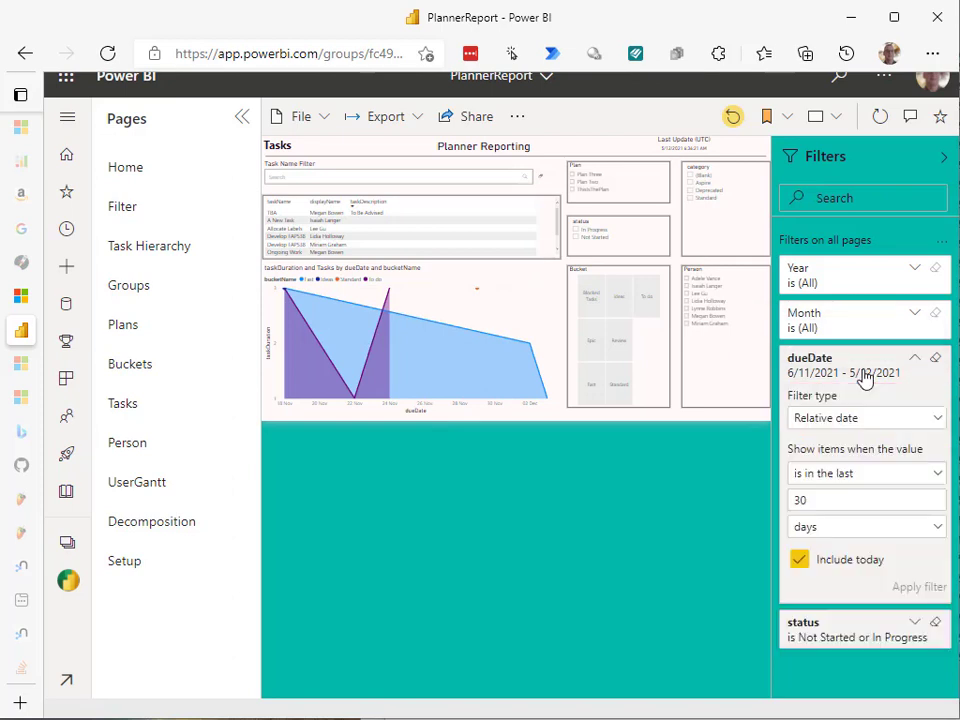
click(938, 420)
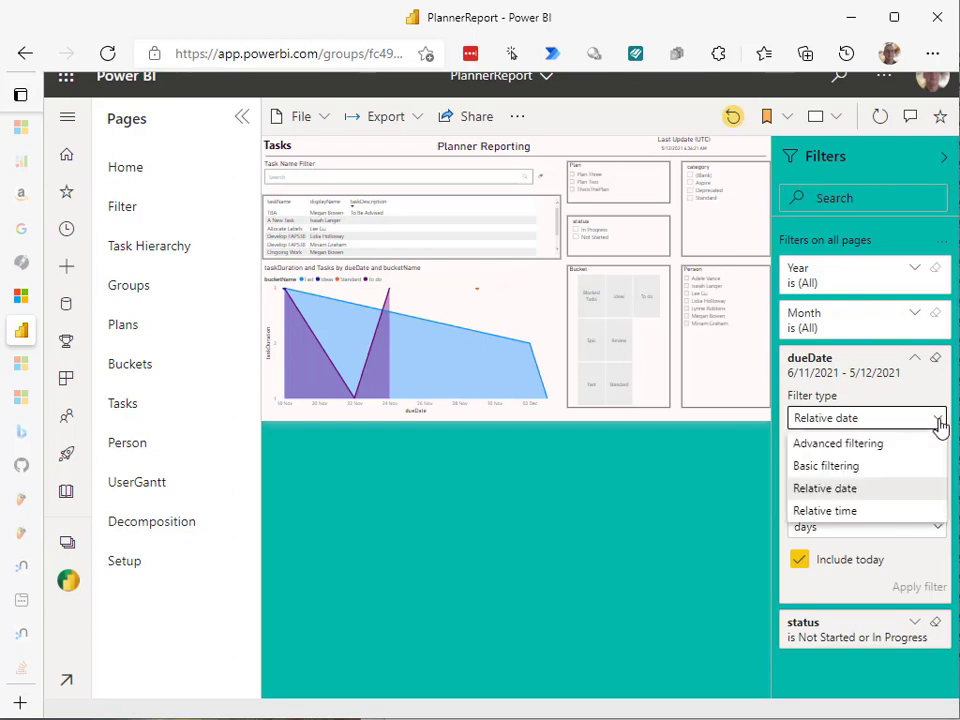
click(833, 489)
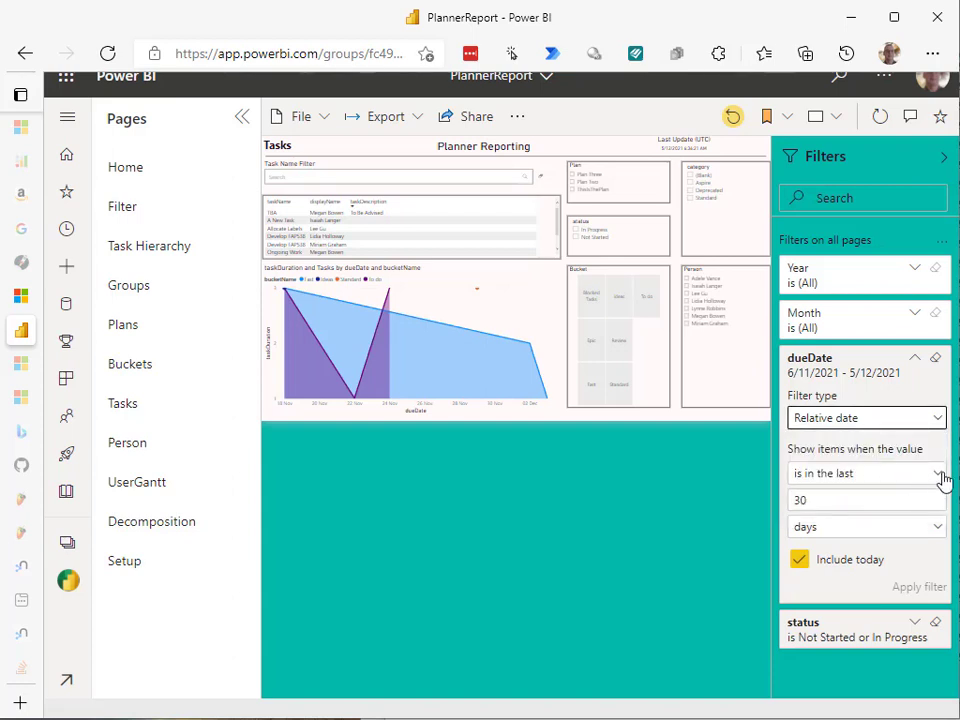
click(938, 476)
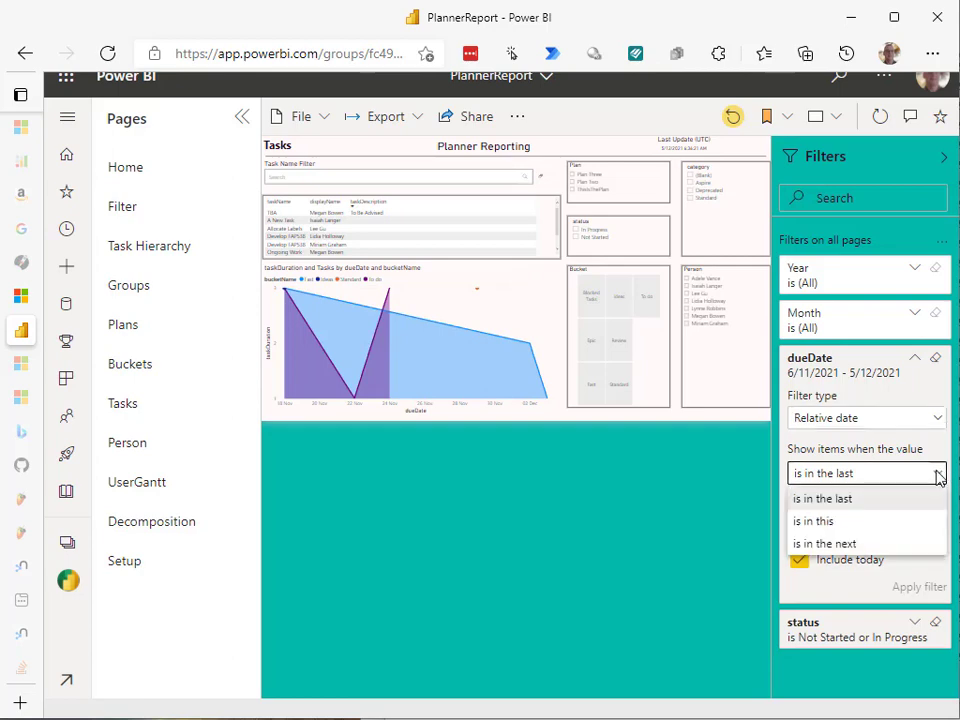
click(848, 544)
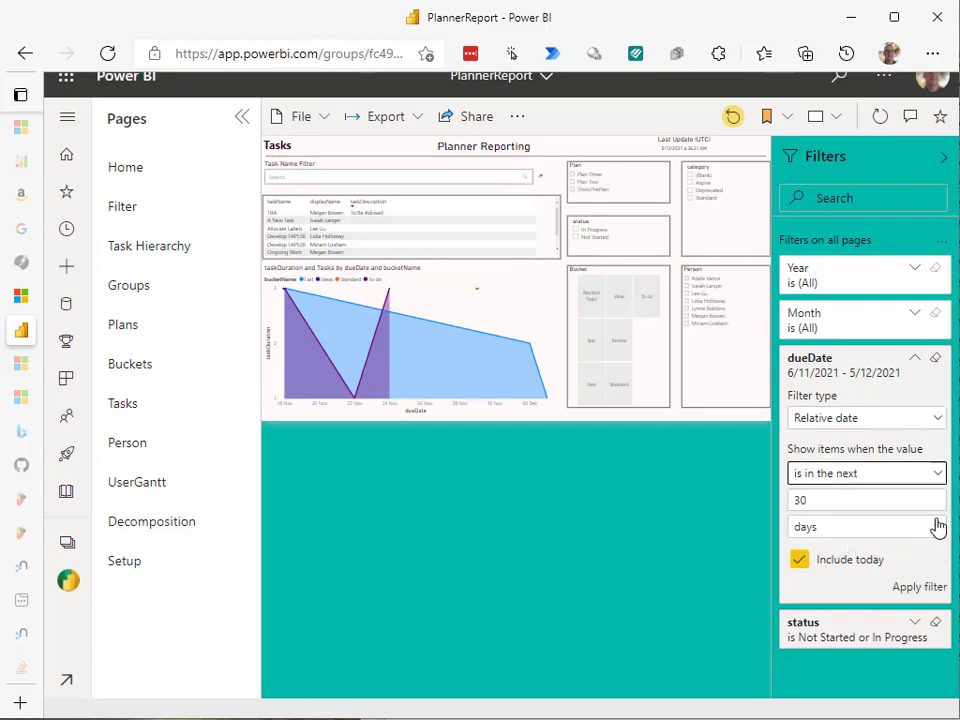
double_click(873, 499)
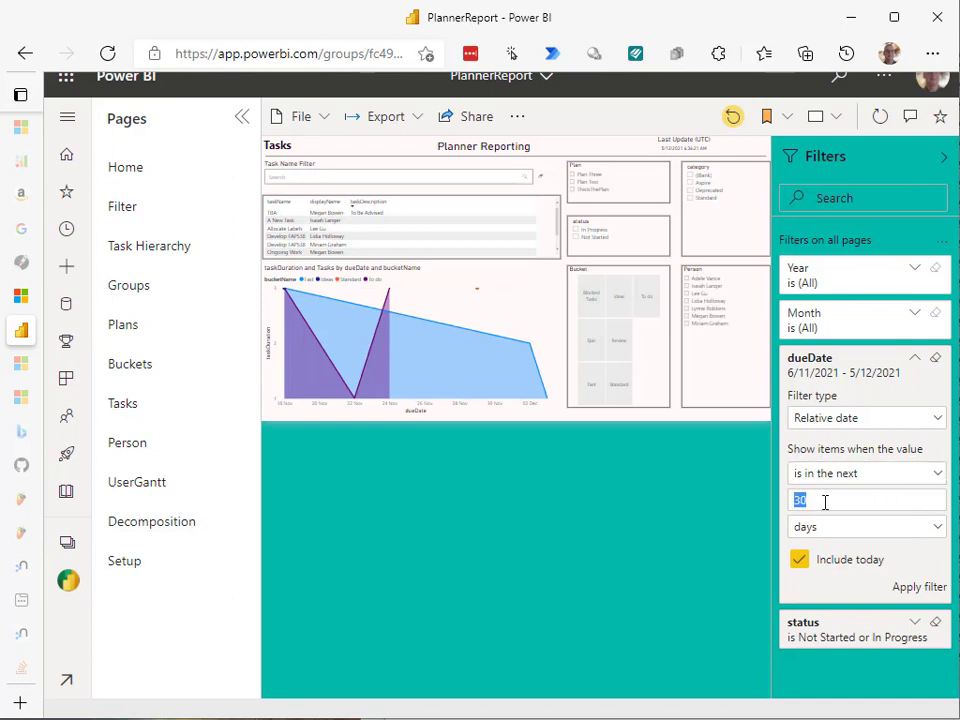
text(2)
click(938, 534)
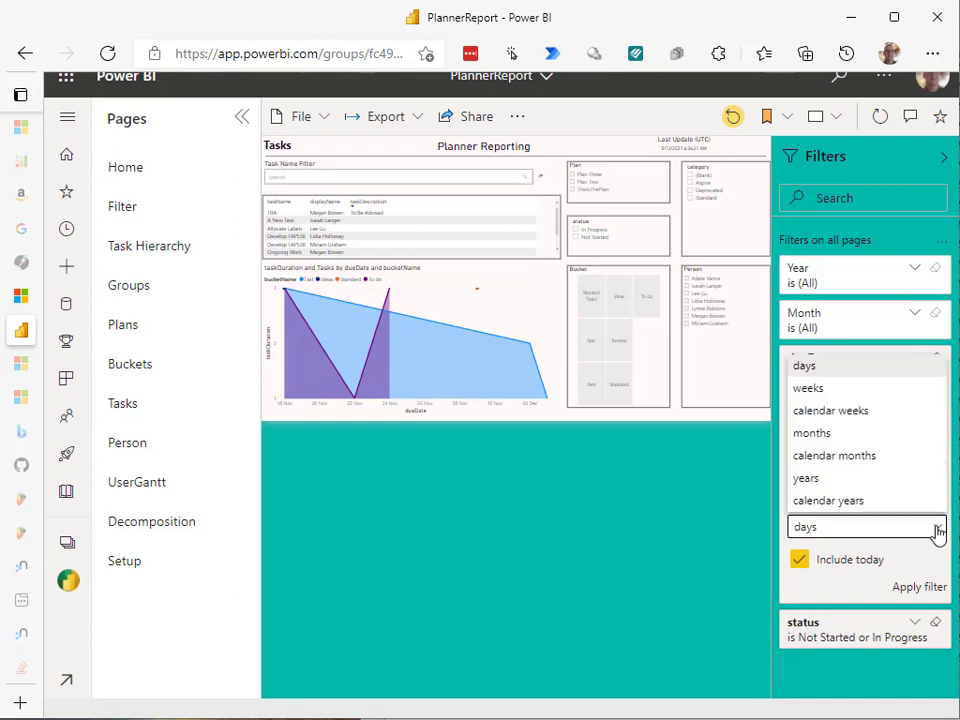
click(818, 435)
click(913, 592)
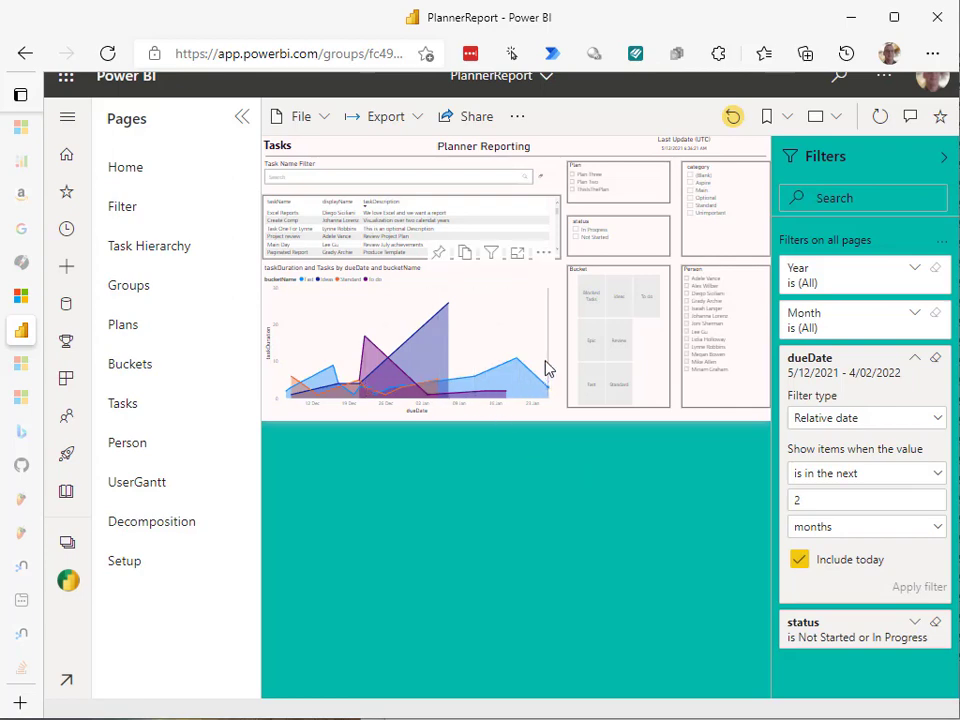
mouse_move(546, 366)
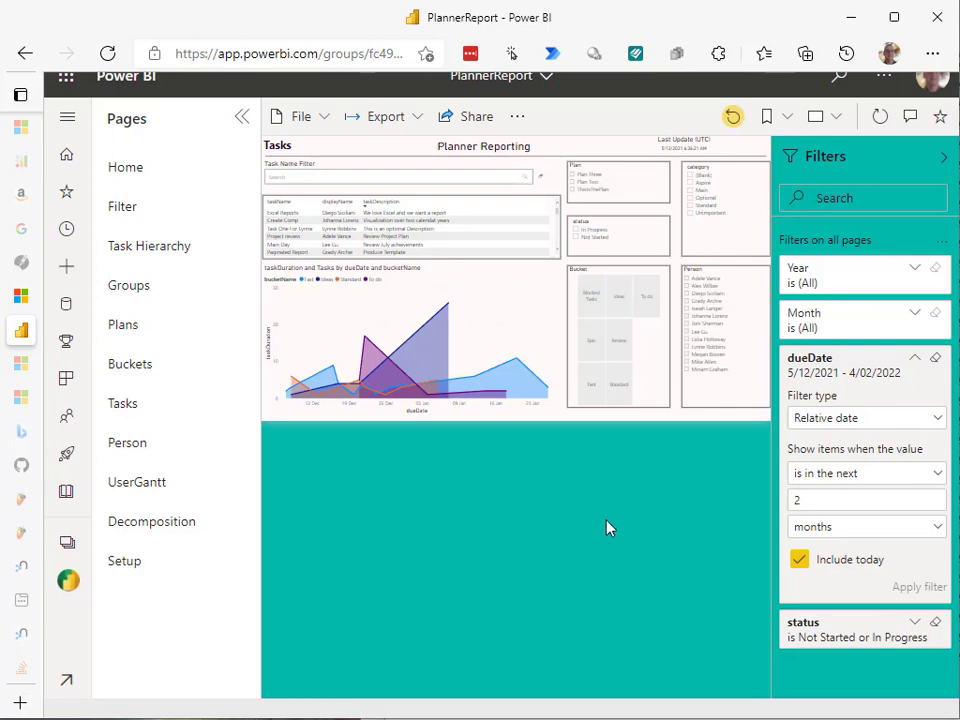
click(242, 117)
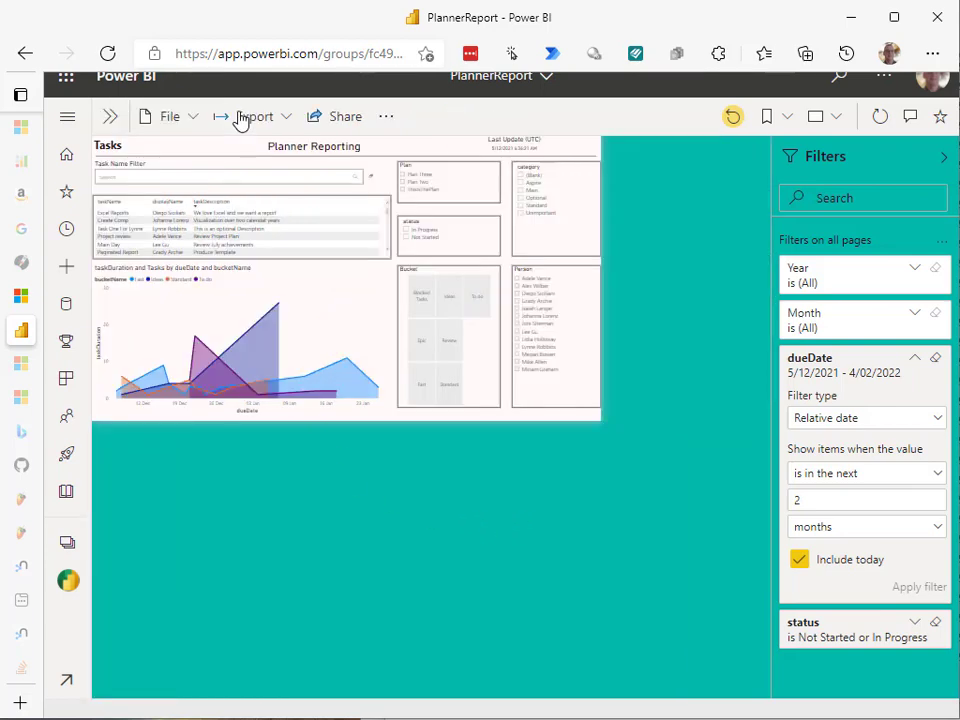